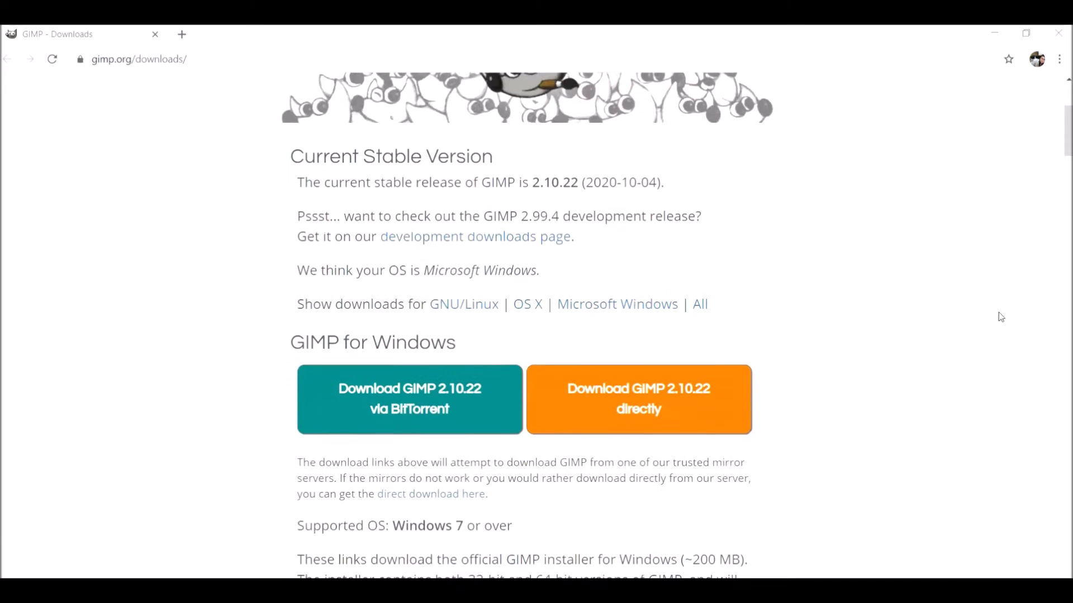
left_click(715, 366)
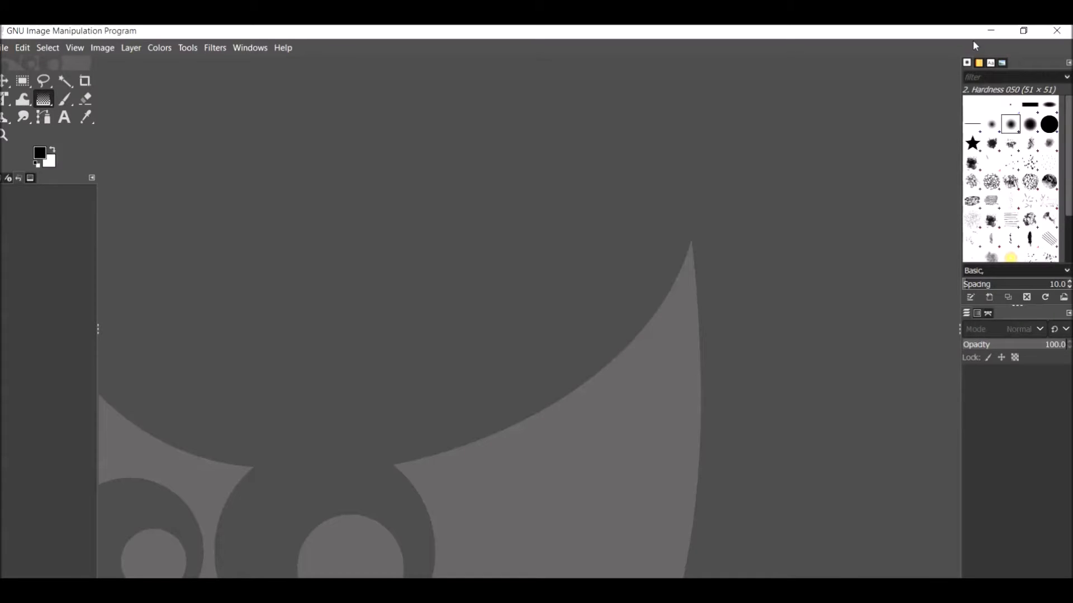
- Open ParkImage.jpg from the recently used files and accept rotating it according to its Exif orientation
left_click(7, 49)
left_click(27, 97)
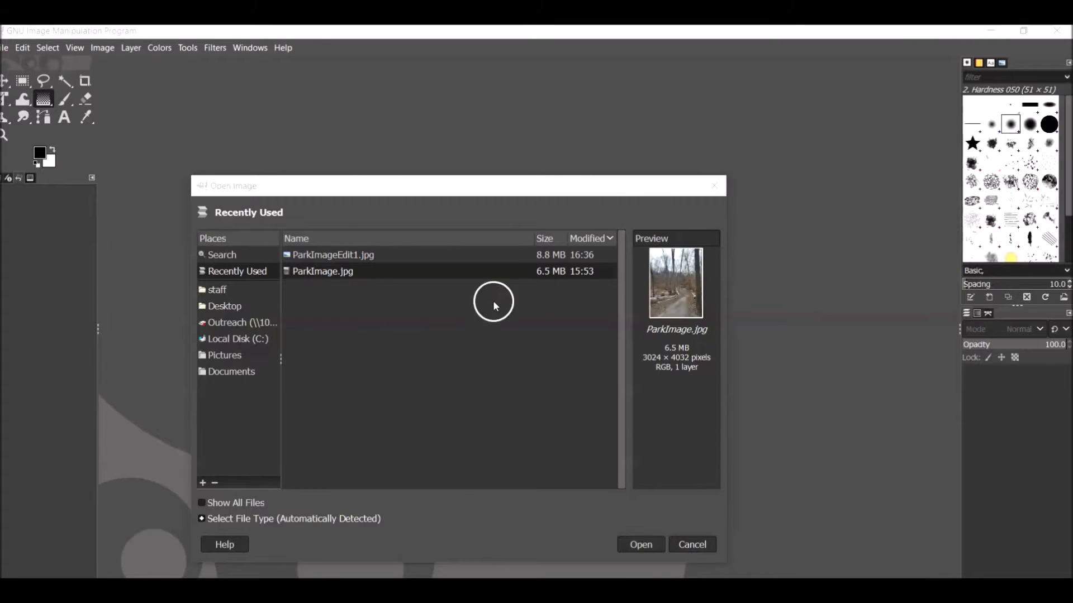
left_click(637, 547)
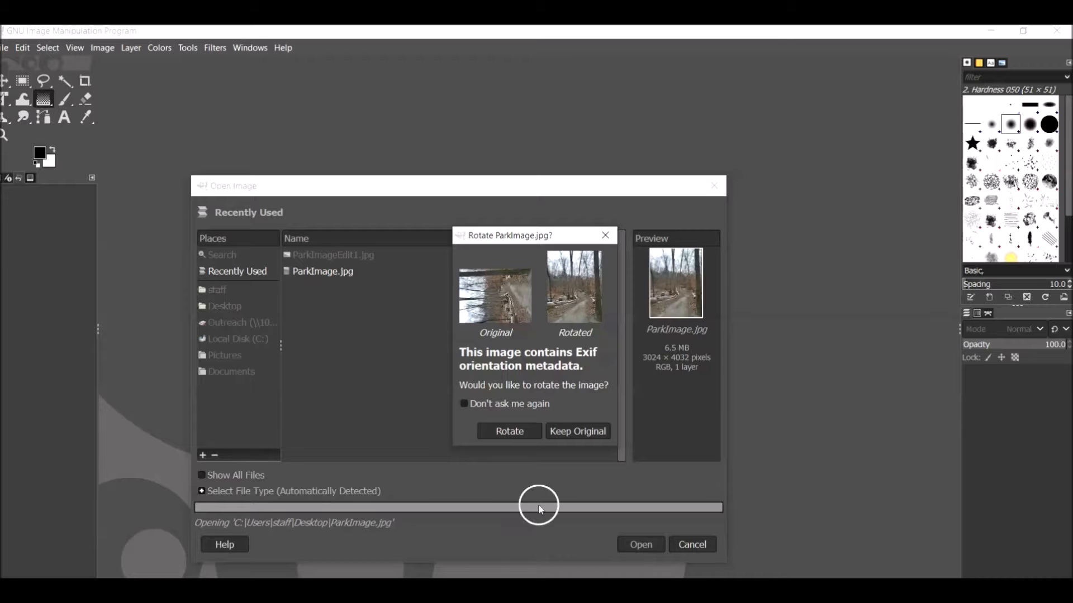
left_click(497, 434)
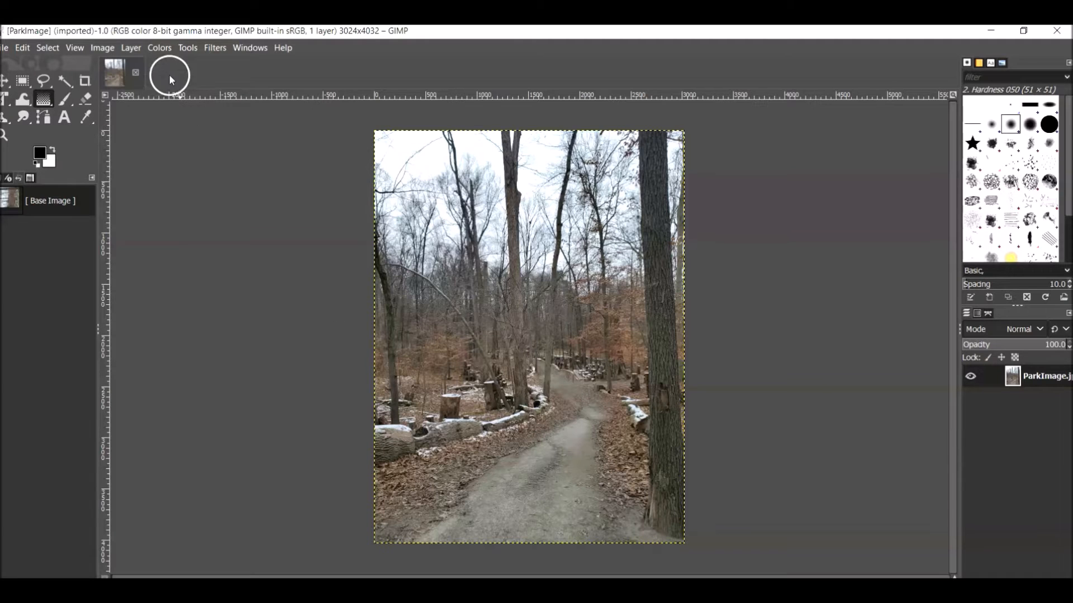
- Open the Curves adjustment for the park photo with the Value channel selected
left_click(163, 51)
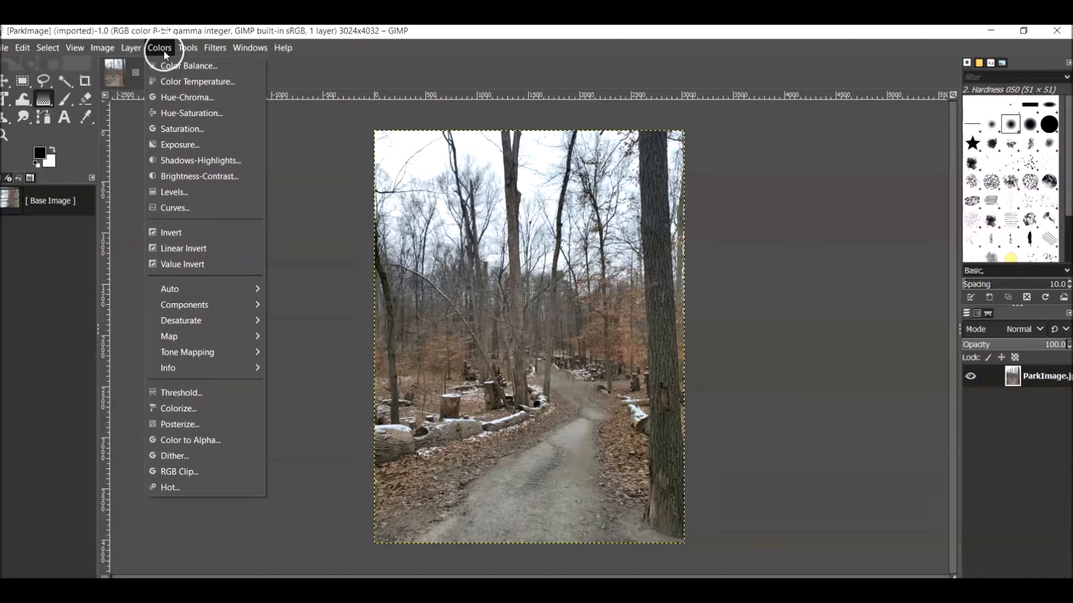
left_click(227, 199)
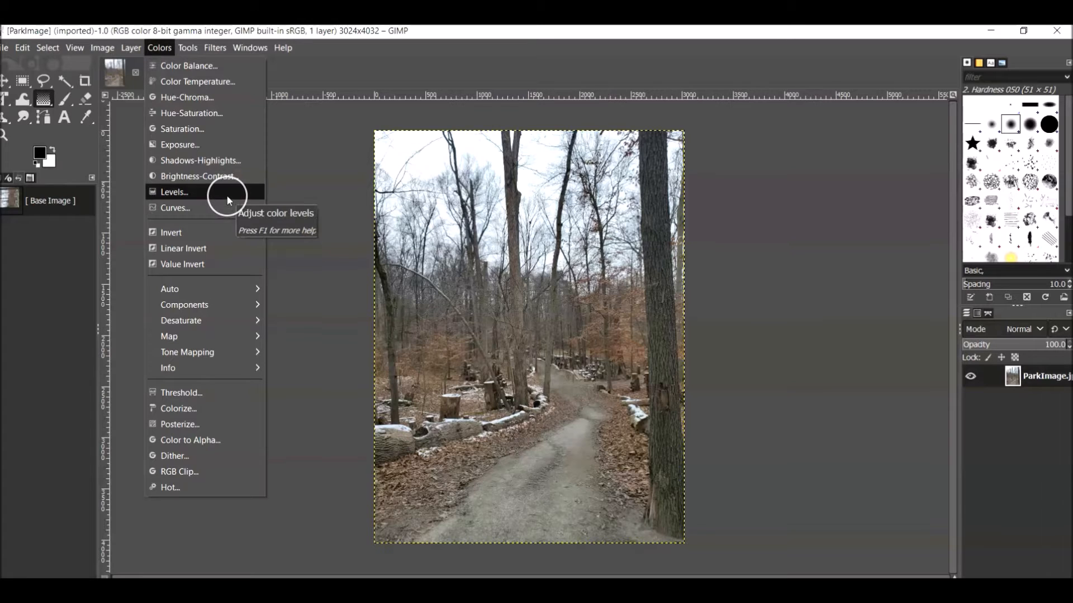
left_click(217, 209)
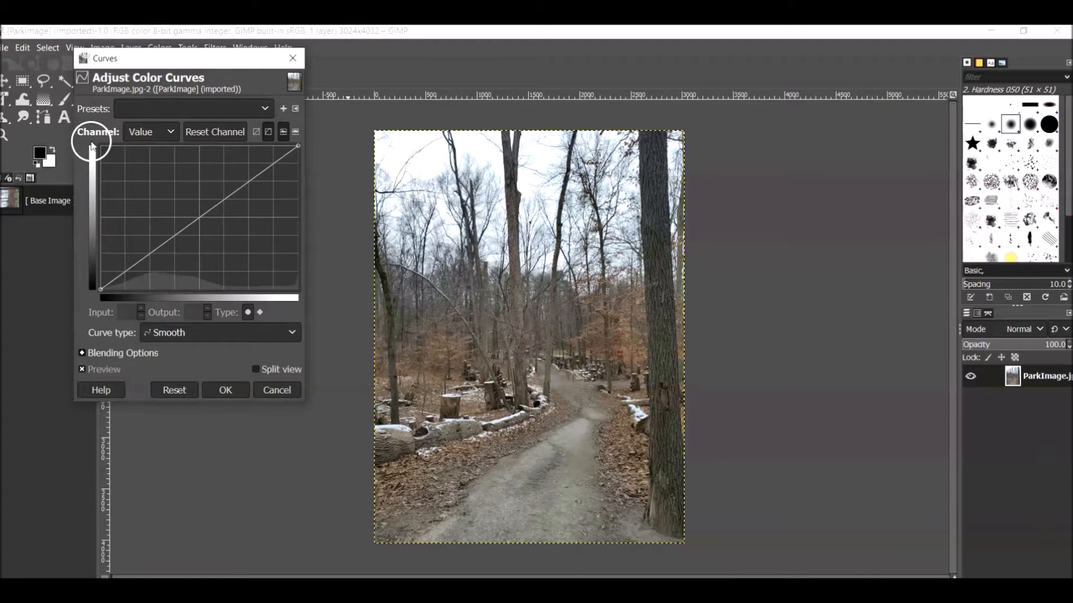
left_click(172, 132)
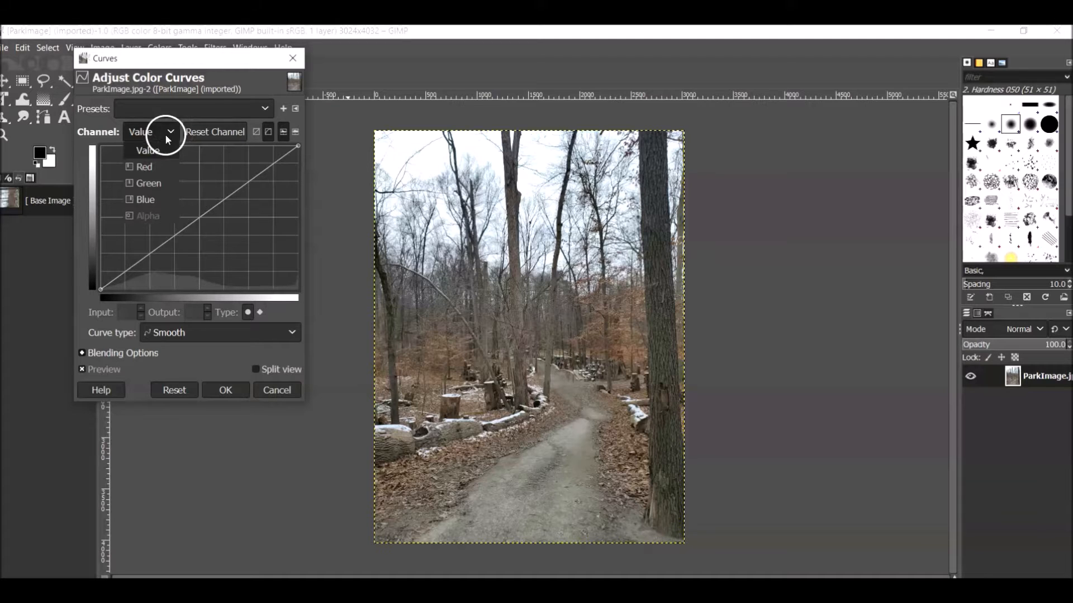
left_click(151, 148)
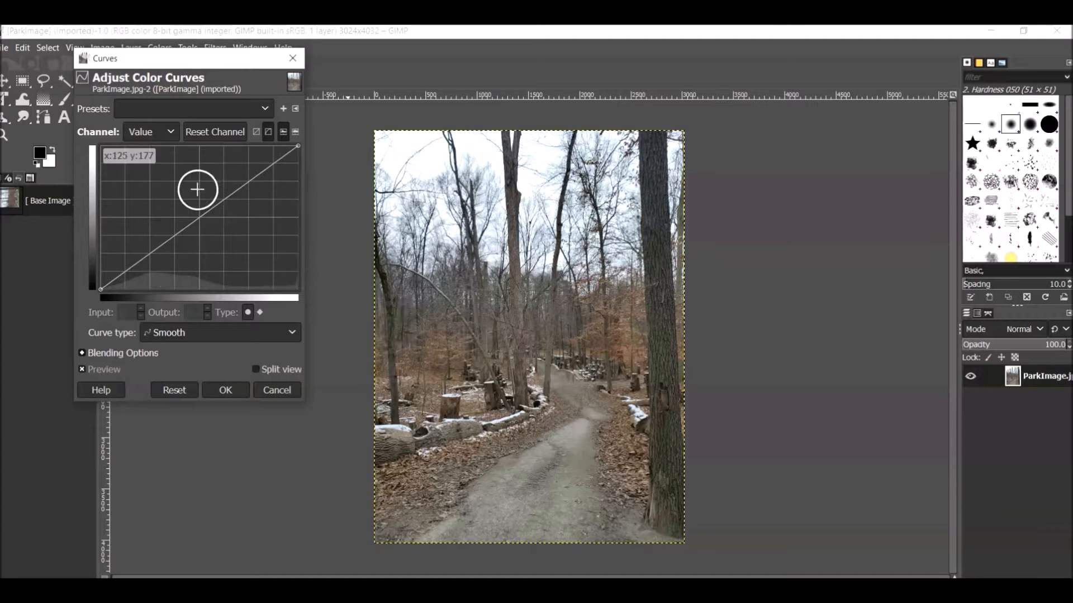
- Try a Value curve point at about input 78, output 188, try it at about input 206, output 51, and reset the curve
left_click(198, 217)
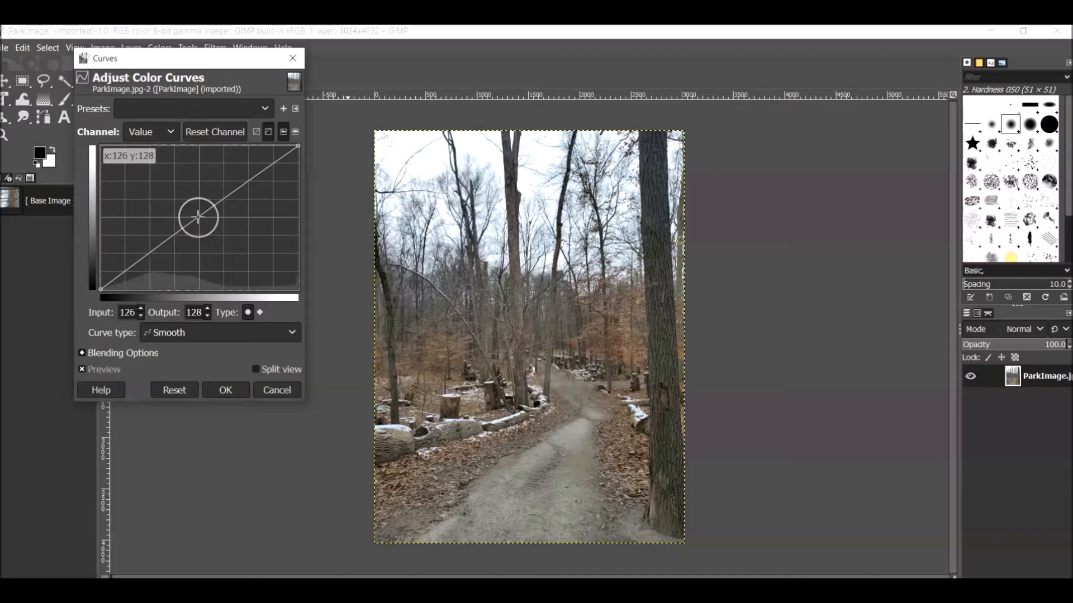
left_click_drag(198, 217, 160, 183)
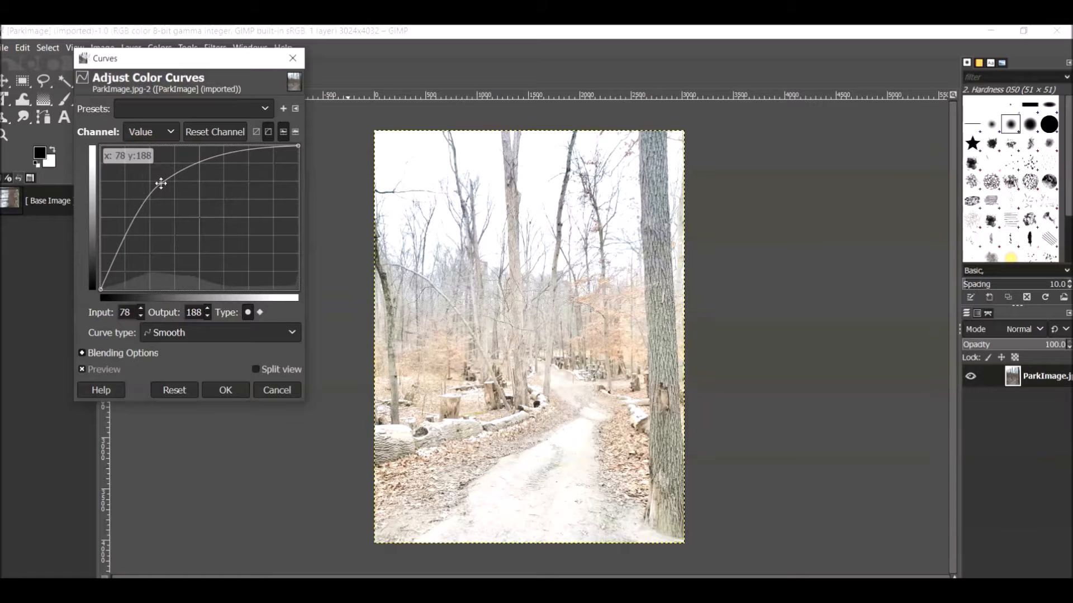
left_click_drag(160, 182, 261, 261)
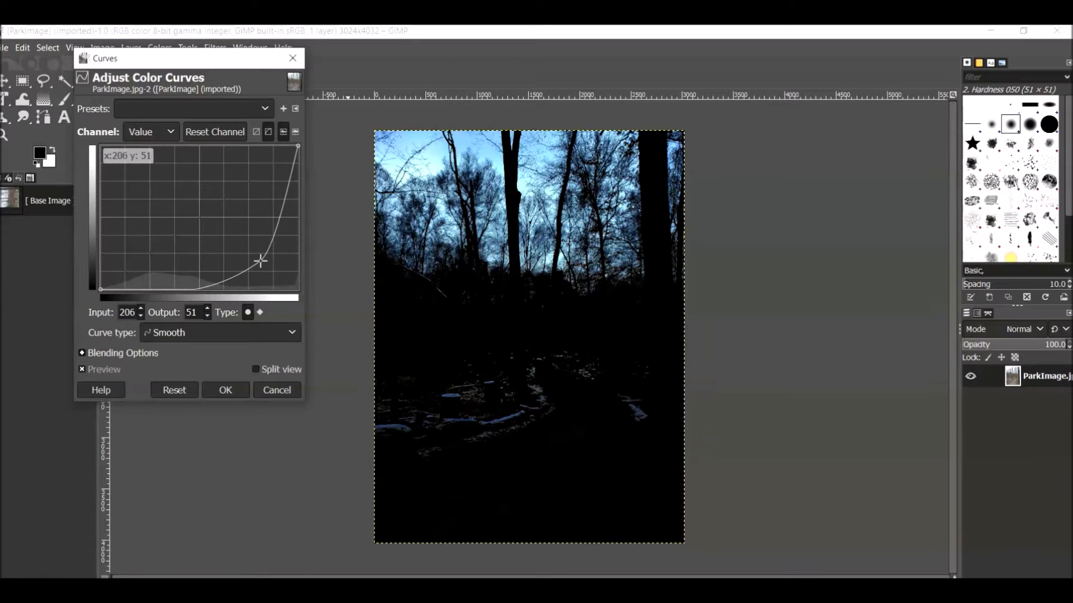
left_click(169, 390)
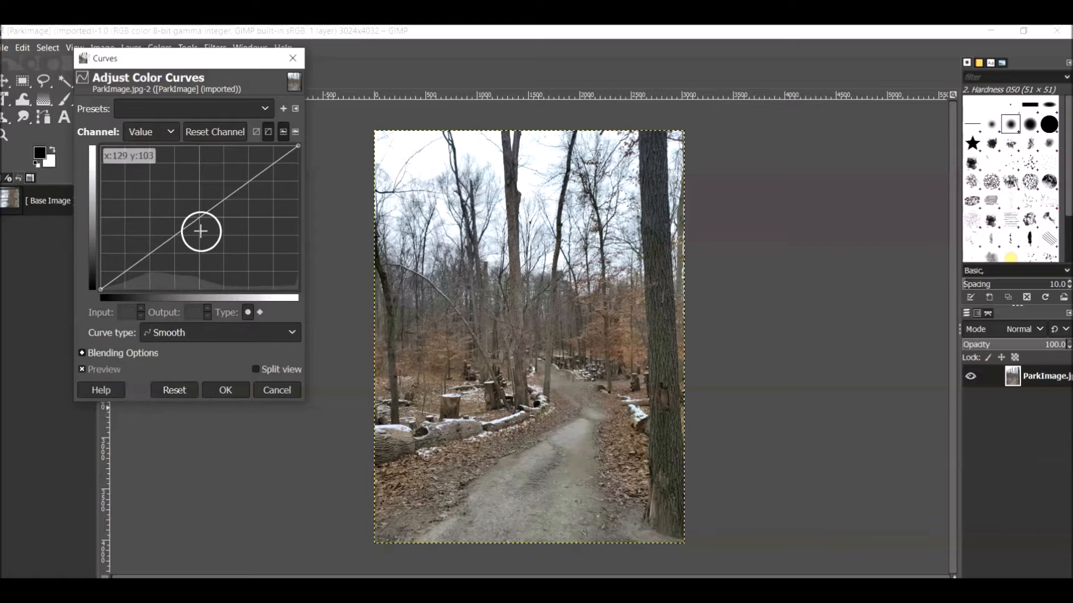
- Try anchoring the Value curve in highlights and shadows with a midtone point at about input 126, output 117, and reset it
left_click(249, 178)
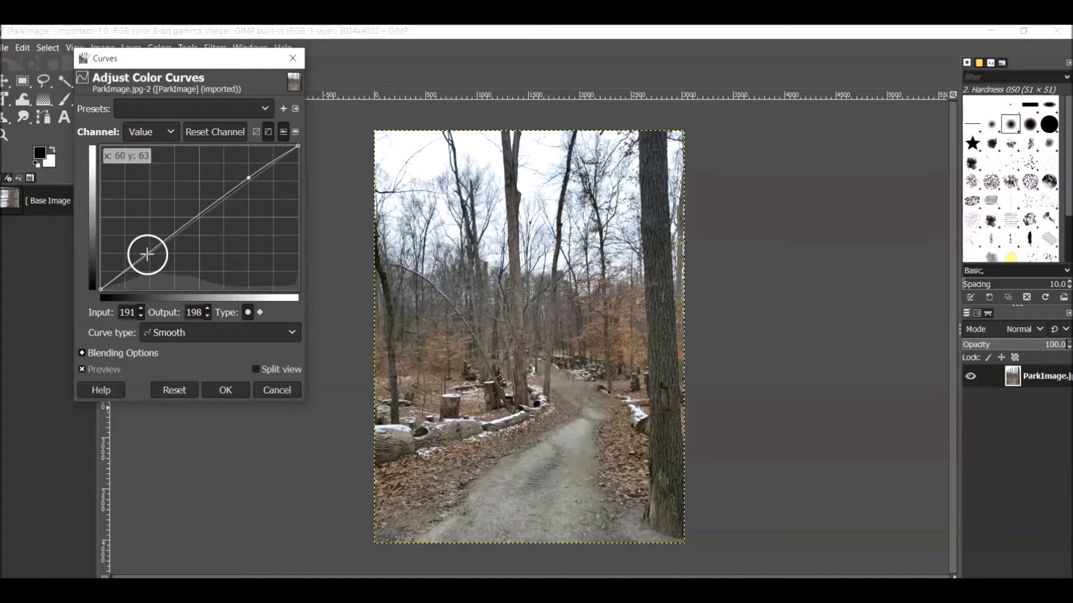
mouse_move(185, 228)
left_mouse_down()
mouse_move(185, 201)
mouse_move(208, 227)
mouse_move(198, 224)
left_mouse_up()
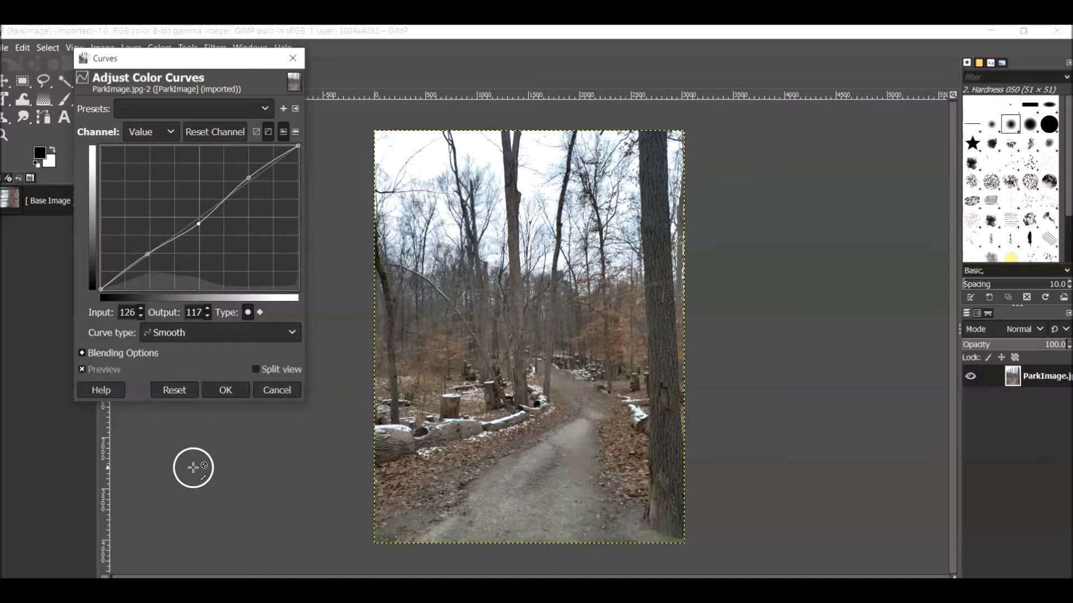
left_click(174, 391)
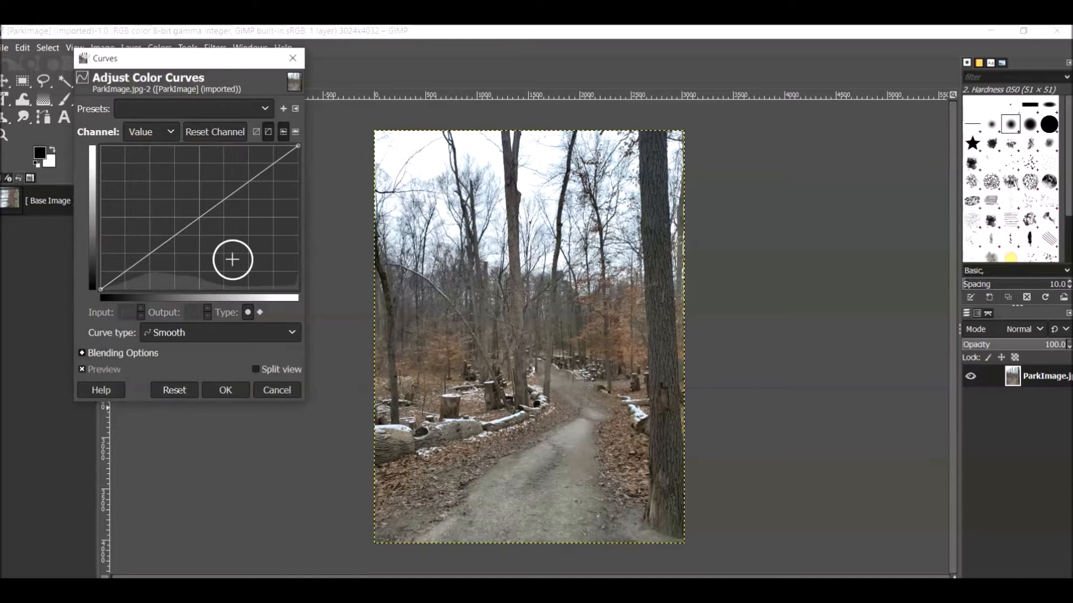
- Shape the Value curve into a gentle S with points at about 128/129 in midtones, 179/205 in highlights and 66/53 in shadows
left_click(199, 218)
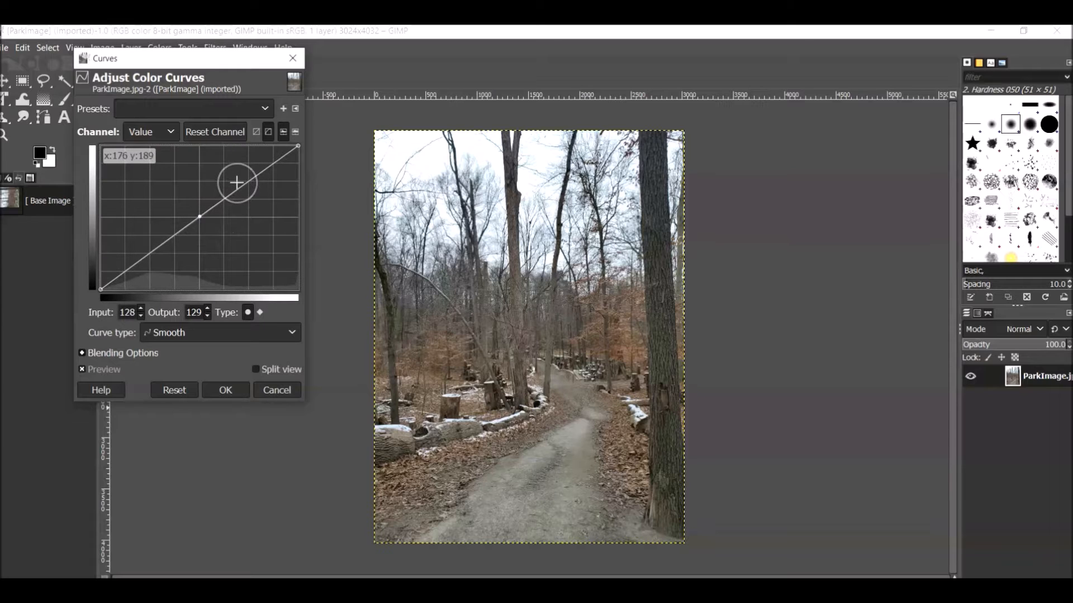
left_click_drag(246, 179, 238, 169)
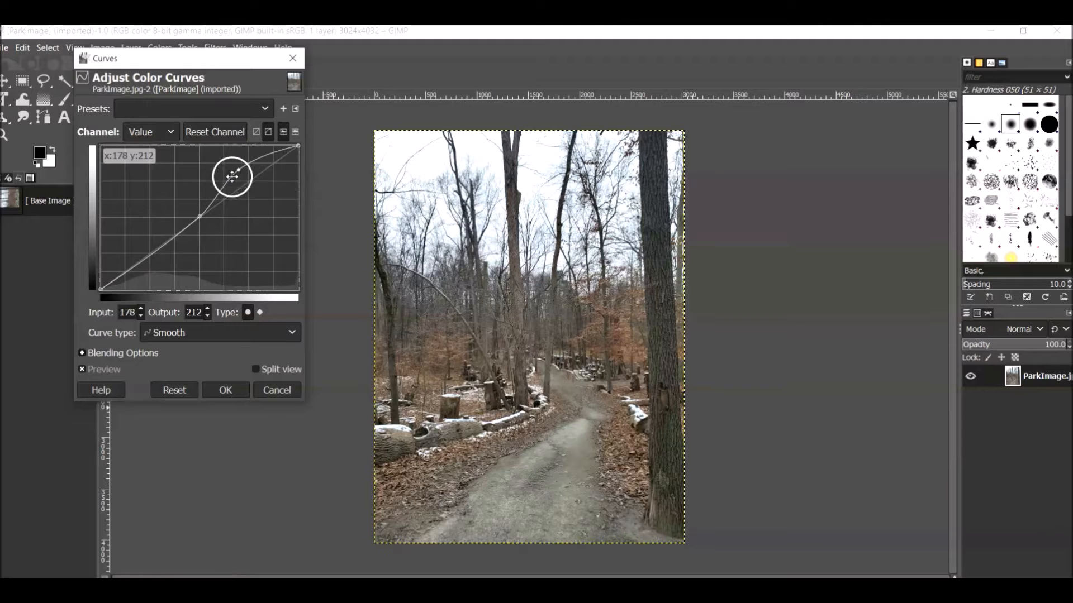
left_click_drag(149, 250, 157, 261)
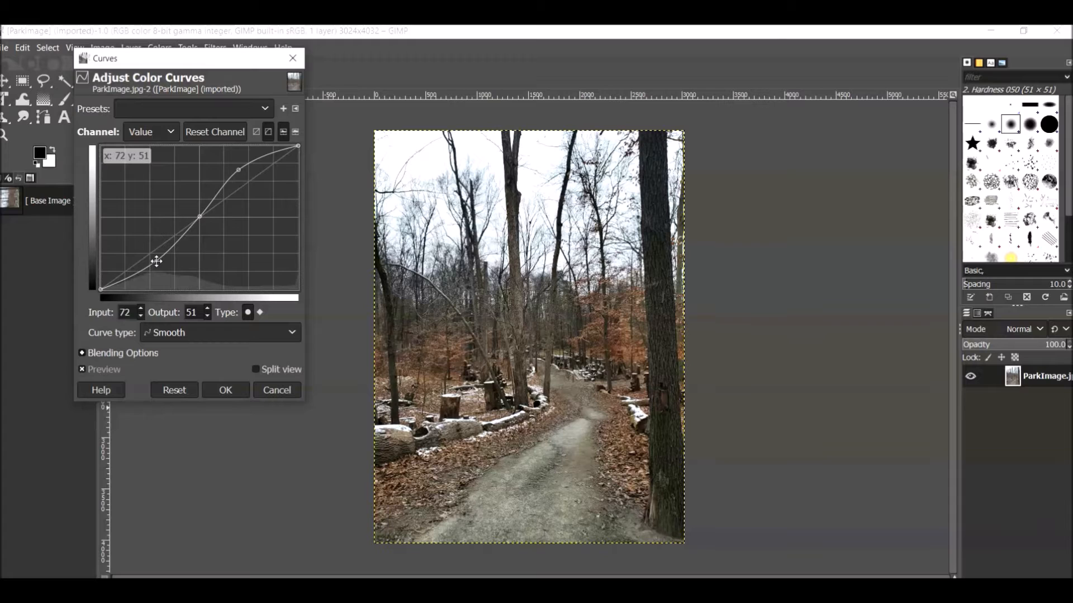
left_click_drag(156, 261, 150, 260)
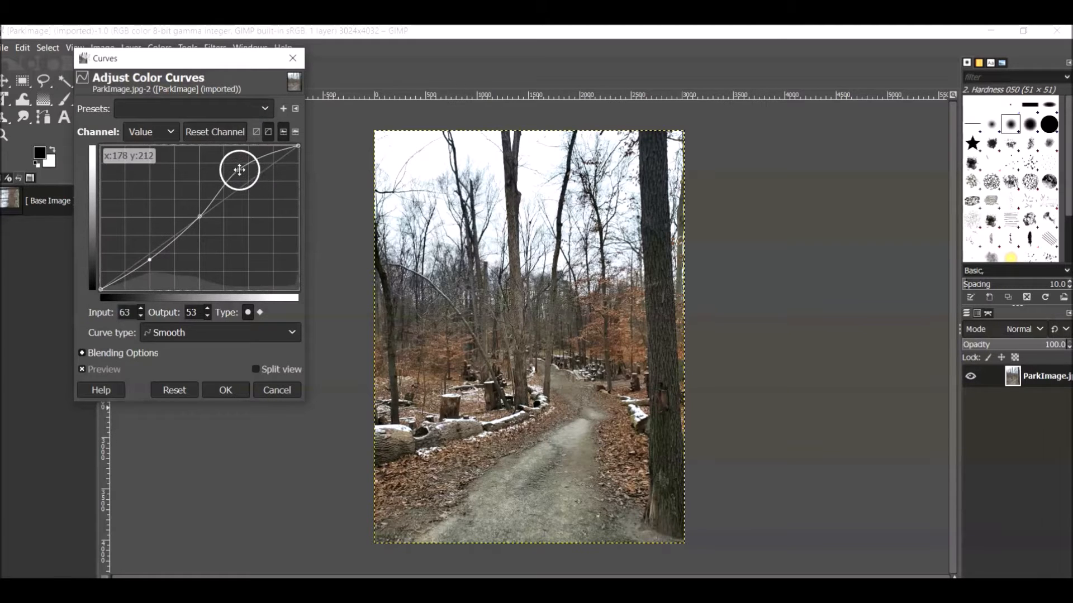
left_click_drag(237, 172, 238, 176)
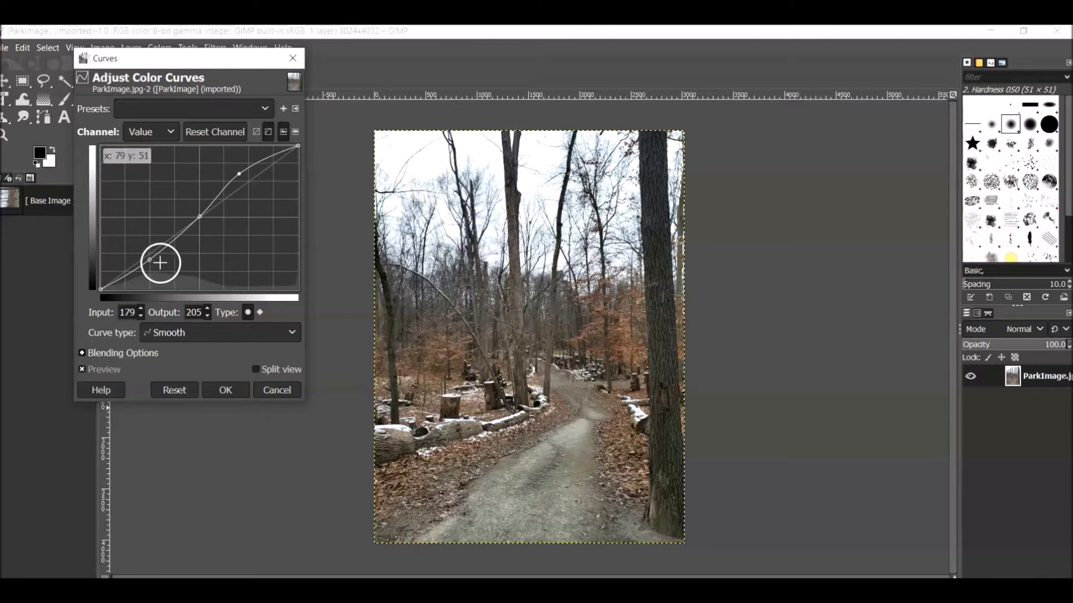
left_click_drag(150, 261, 151, 259)
- Compare the Value curve edit with the original in split view, turn the comparison off and apply the adjustment
left_click(256, 369)
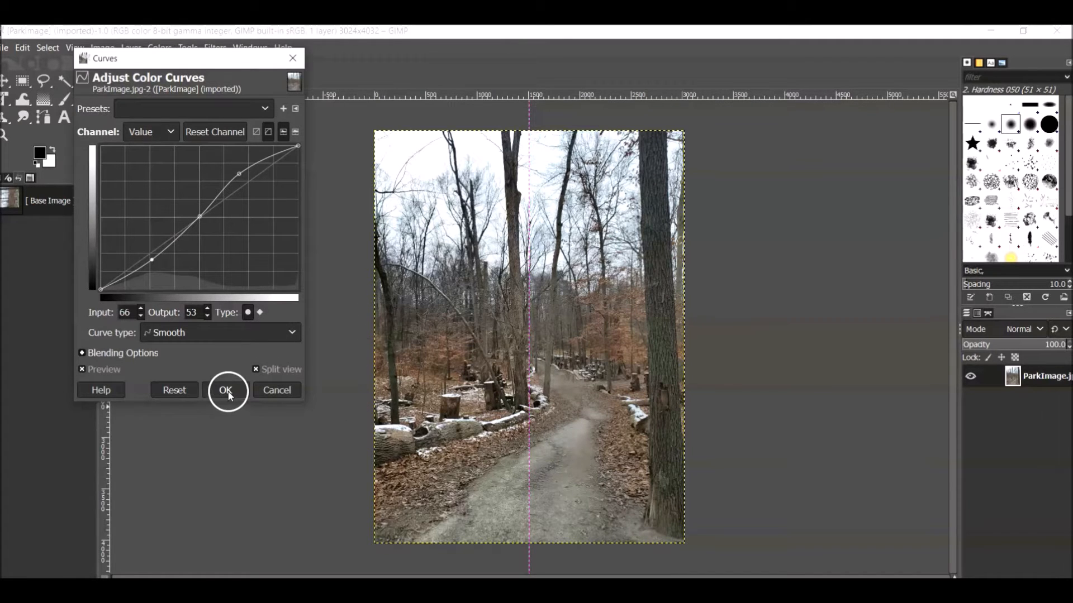
left_click(256, 369)
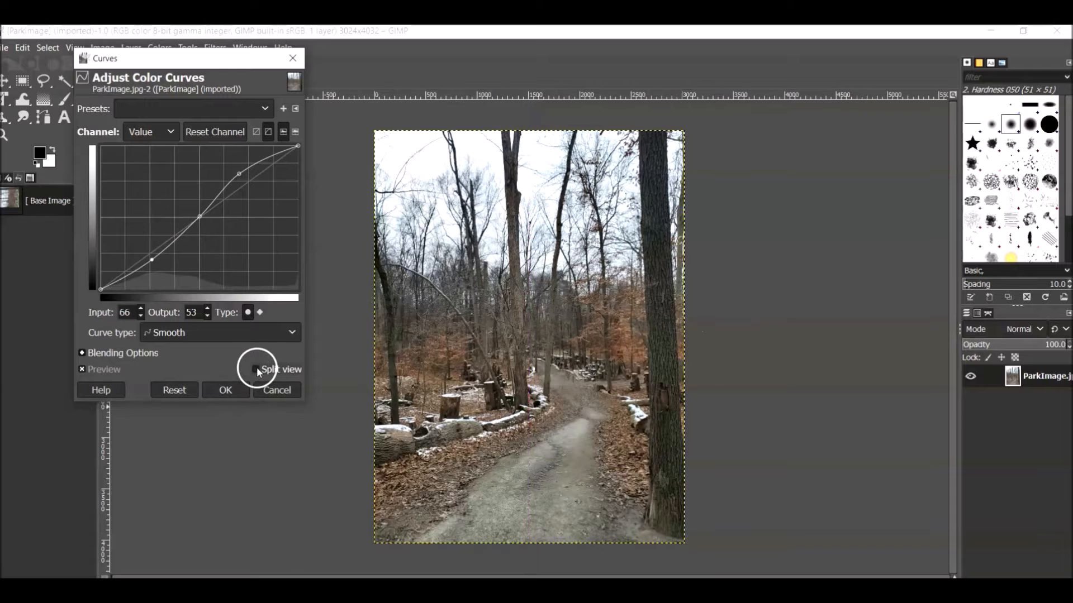
left_click(221, 391)
- Reopen the Curves adjustment for the photo and switch it to the Red channel
left_click(159, 48)
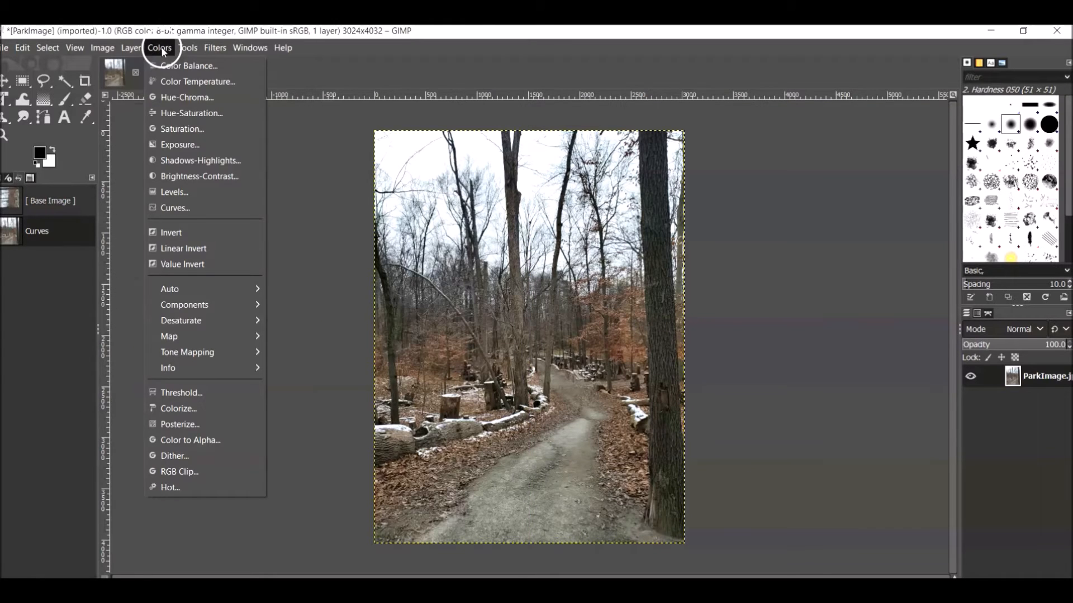
left_click(161, 209)
left_click(171, 133)
left_click(159, 166)
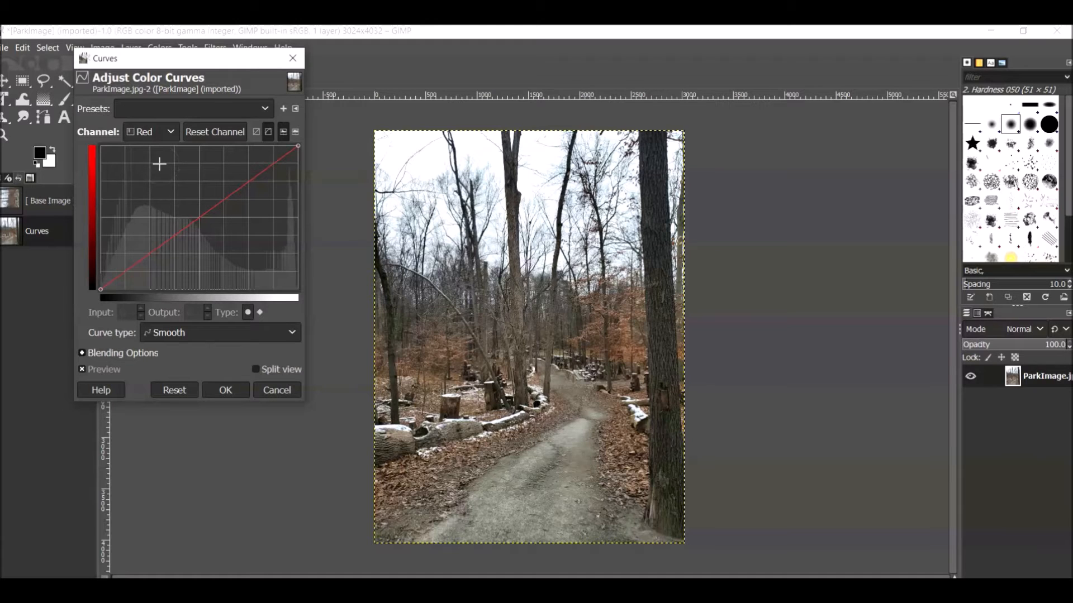
- Try lowering the Red curve's midtones to about input 155, output 100, and reset the curve
left_click(198, 219)
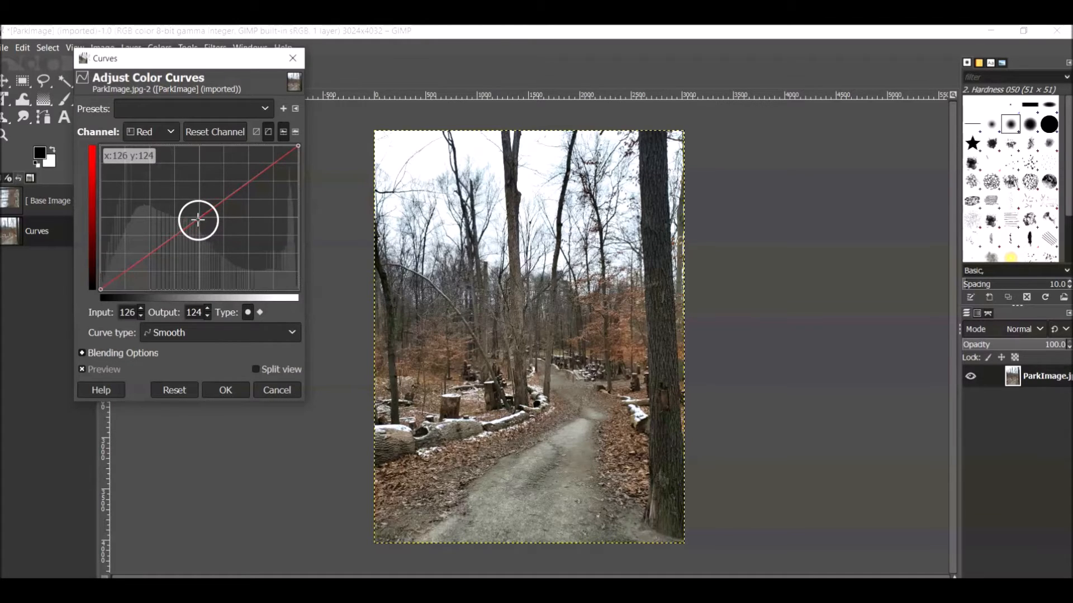
left_click_drag(198, 219, 220, 232)
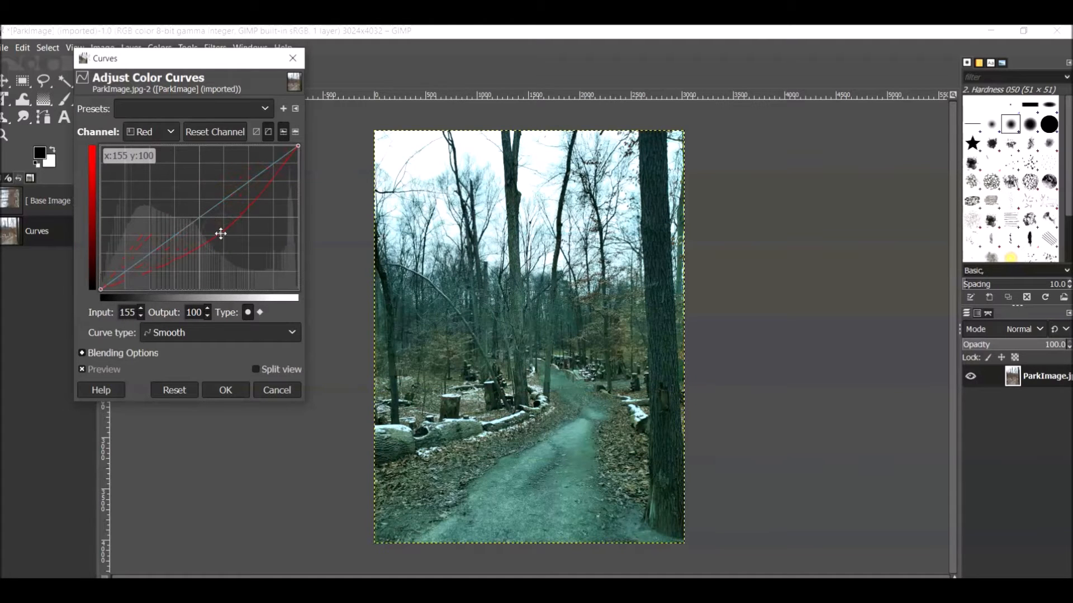
left_click(186, 390)
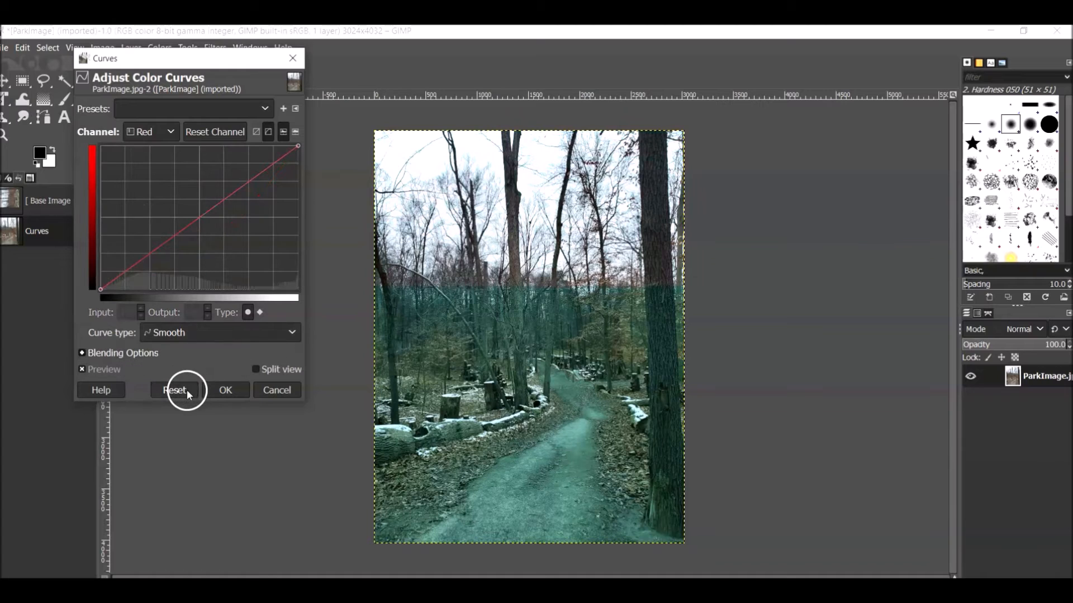
- Try lowering the Green channel curve's midtones to about input 145, output 87, and reset the curve
left_click(173, 130)
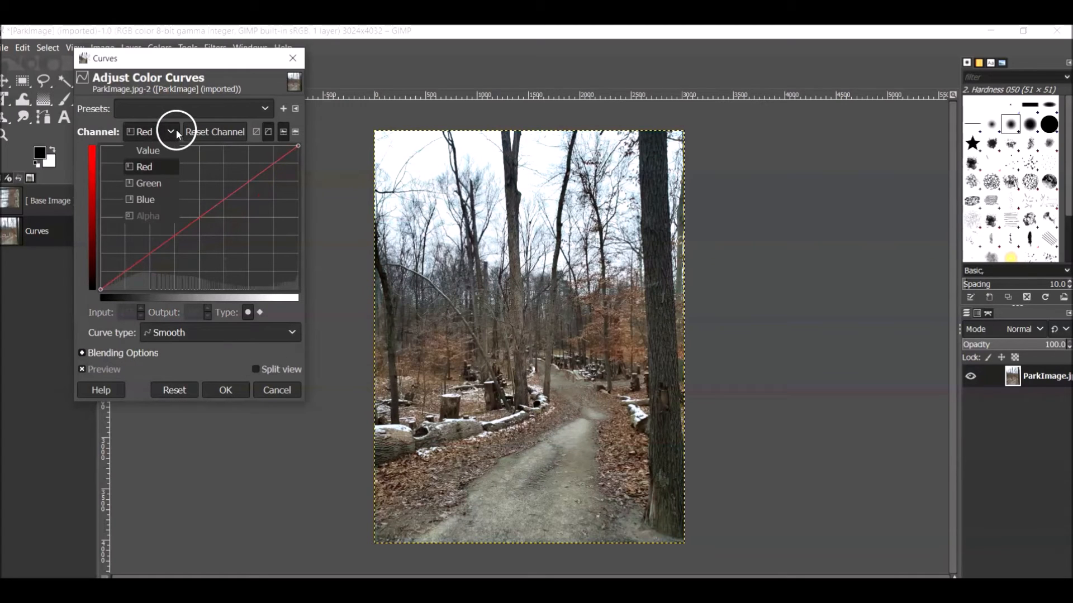
left_click(166, 182)
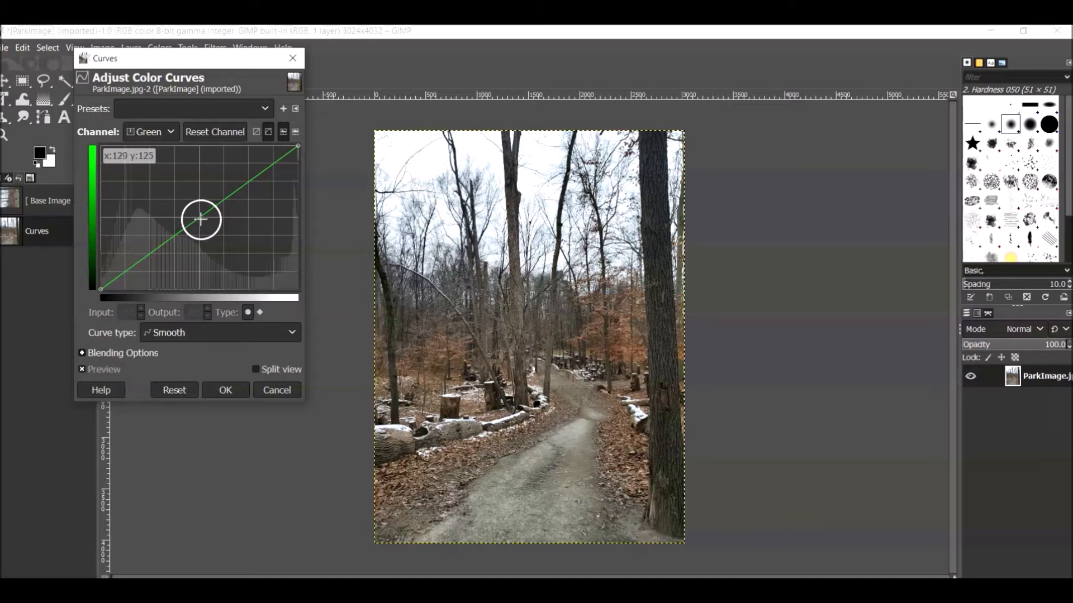
left_click_drag(200, 219, 212, 240)
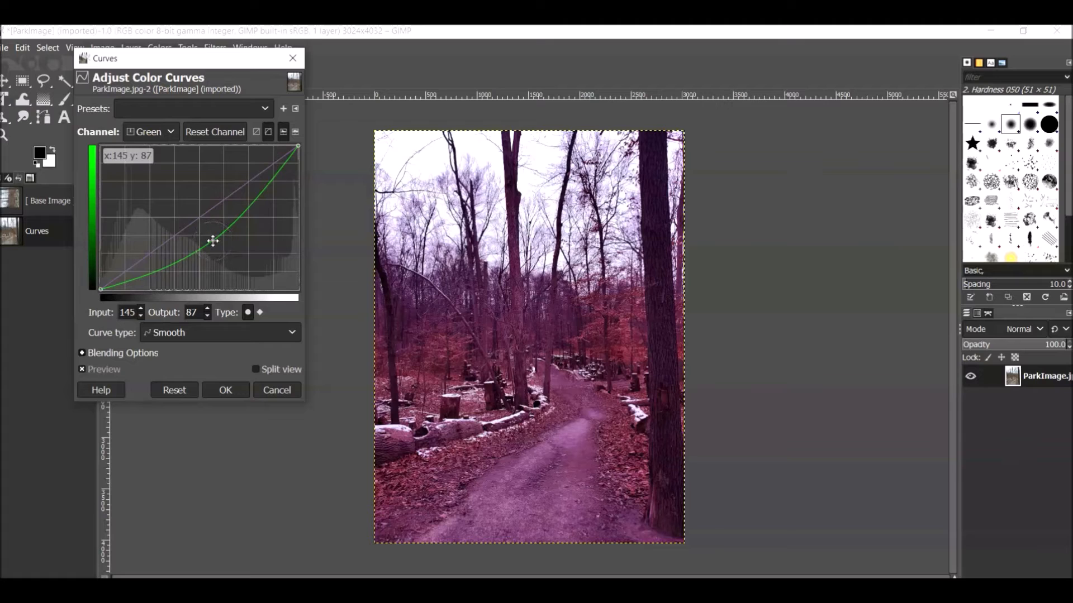
left_click(149, 492)
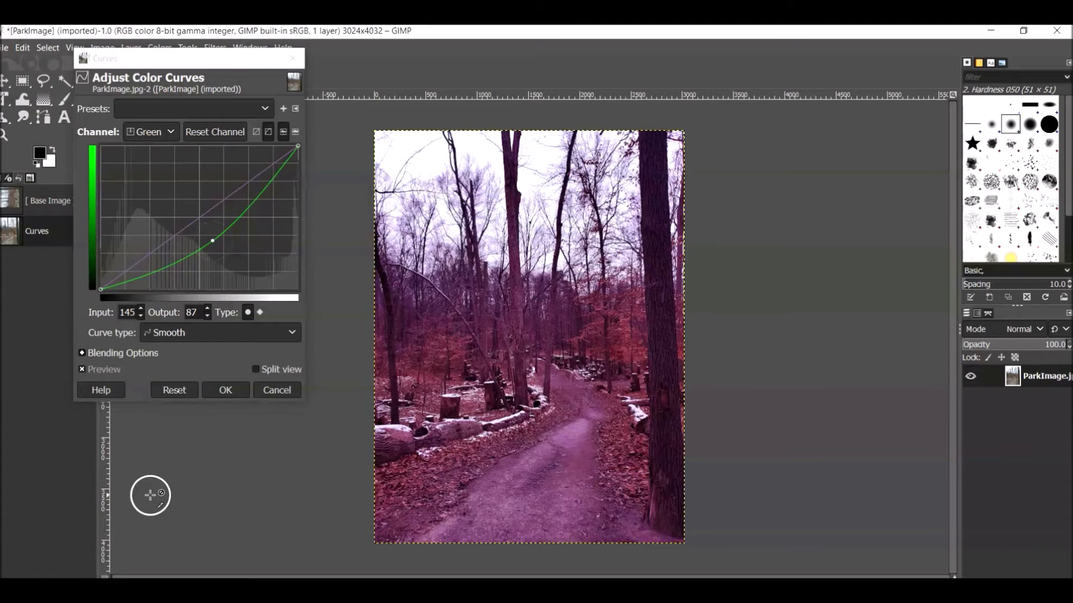
left_click(176, 395)
- Try lowering the Blue channel curve's midtones to about input 162, output 79, and reset the curve
left_click(170, 132)
left_click(144, 200)
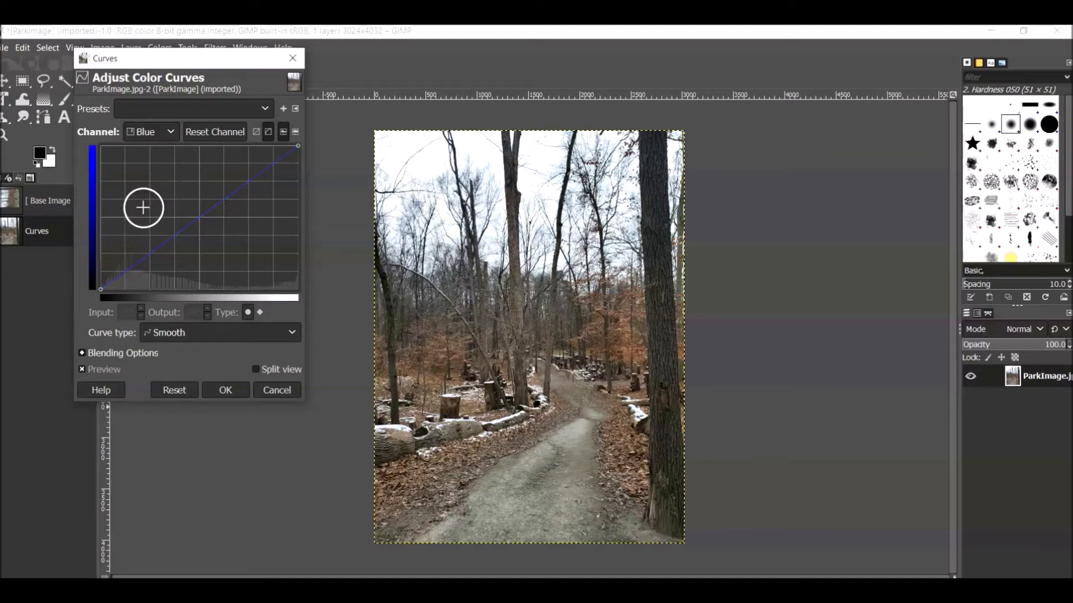
left_click_drag(198, 222, 225, 245)
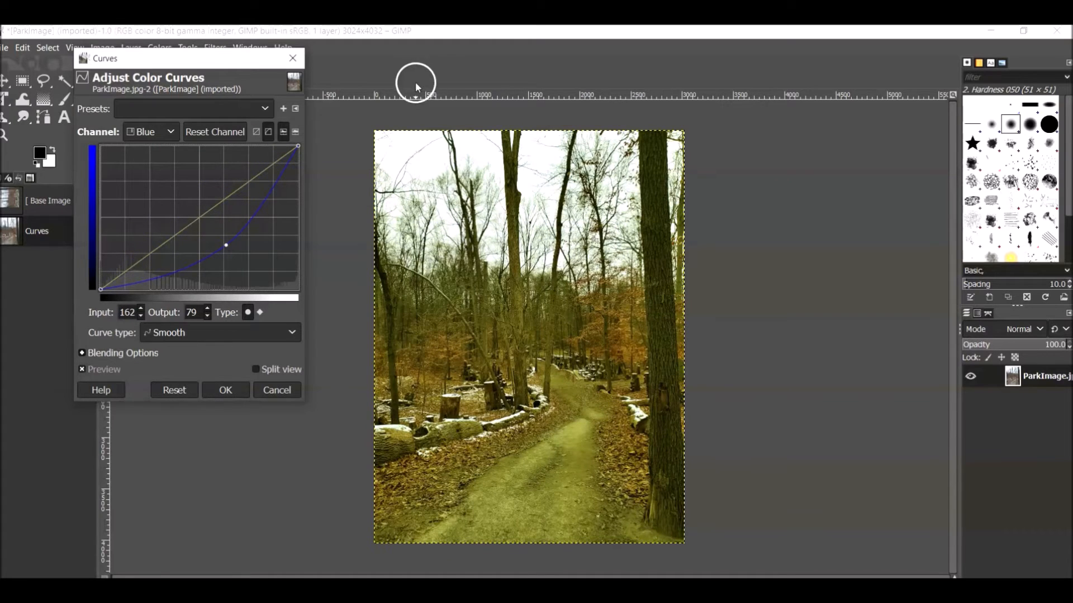
left_click(177, 392)
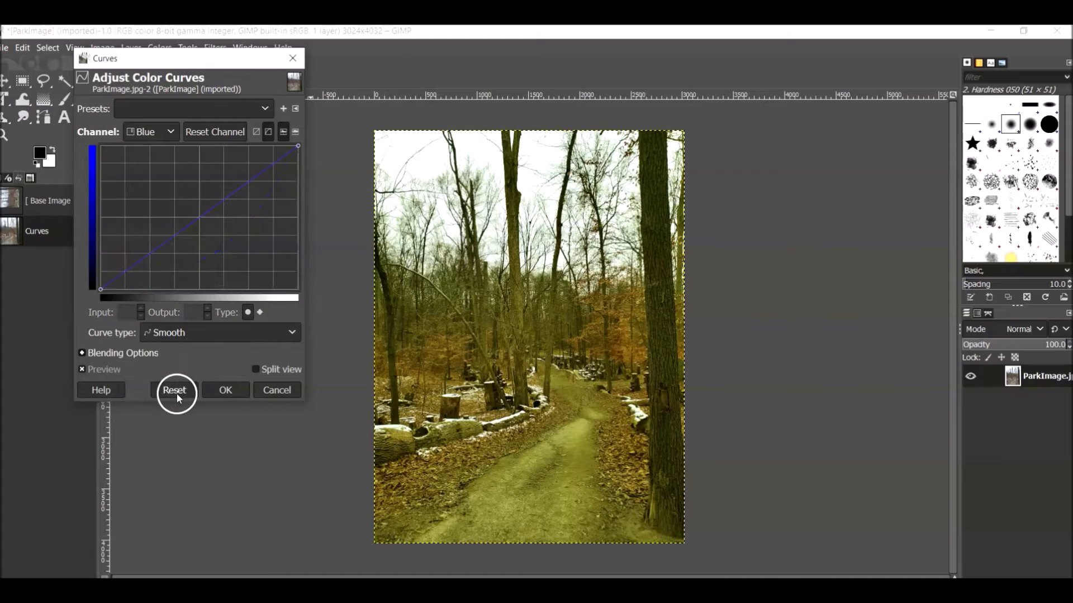
- Anchor the Blue curve at its midpoint, raise its shadows with points at about 67/87 and 17/29, and compare in split view
left_click(199, 217)
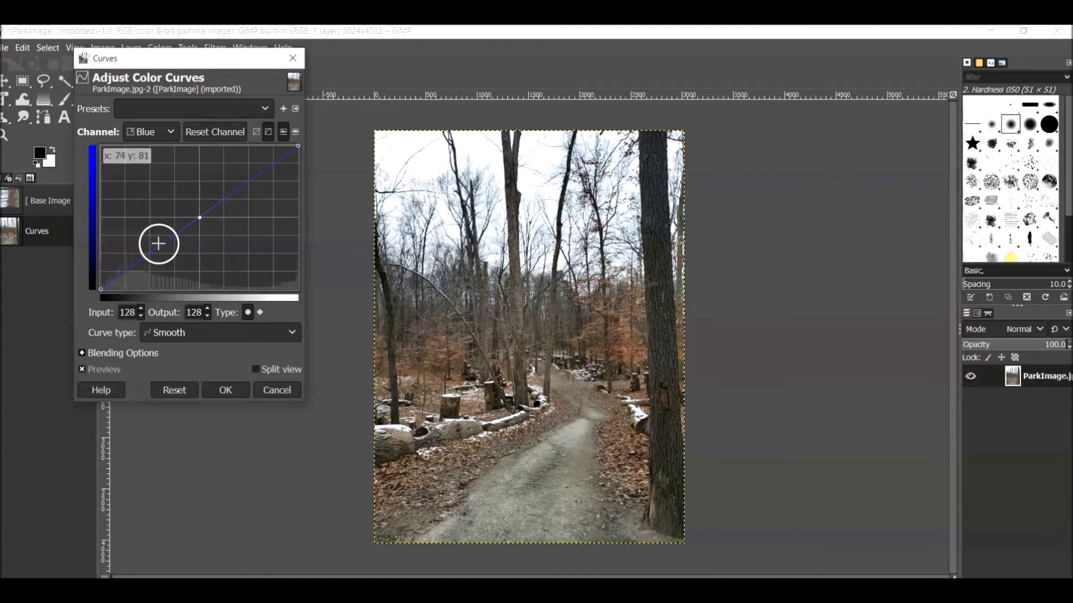
left_click_drag(143, 251, 131, 246)
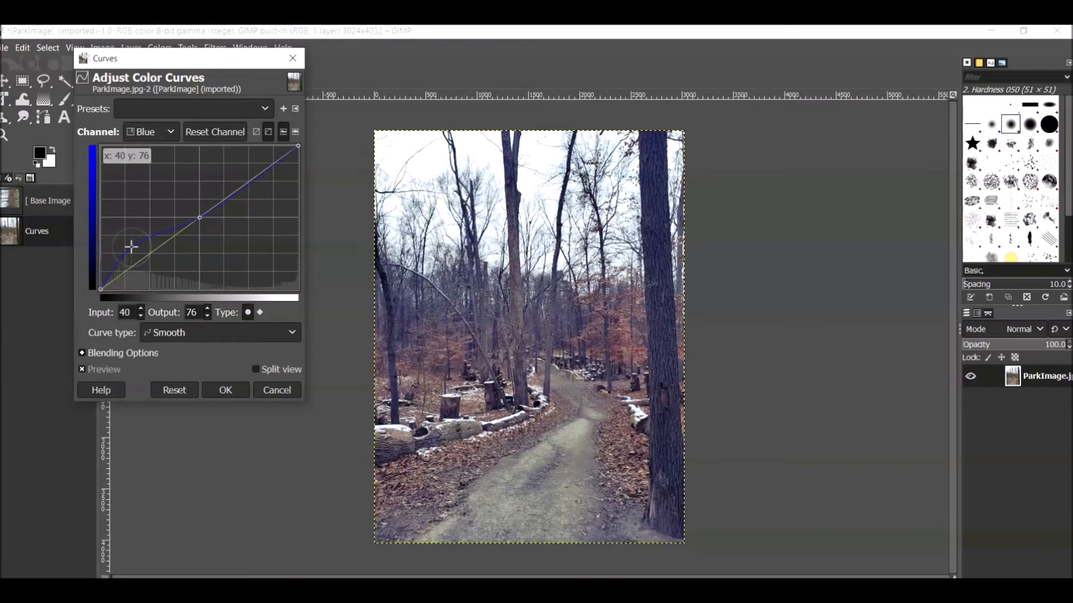
left_click(151, 234)
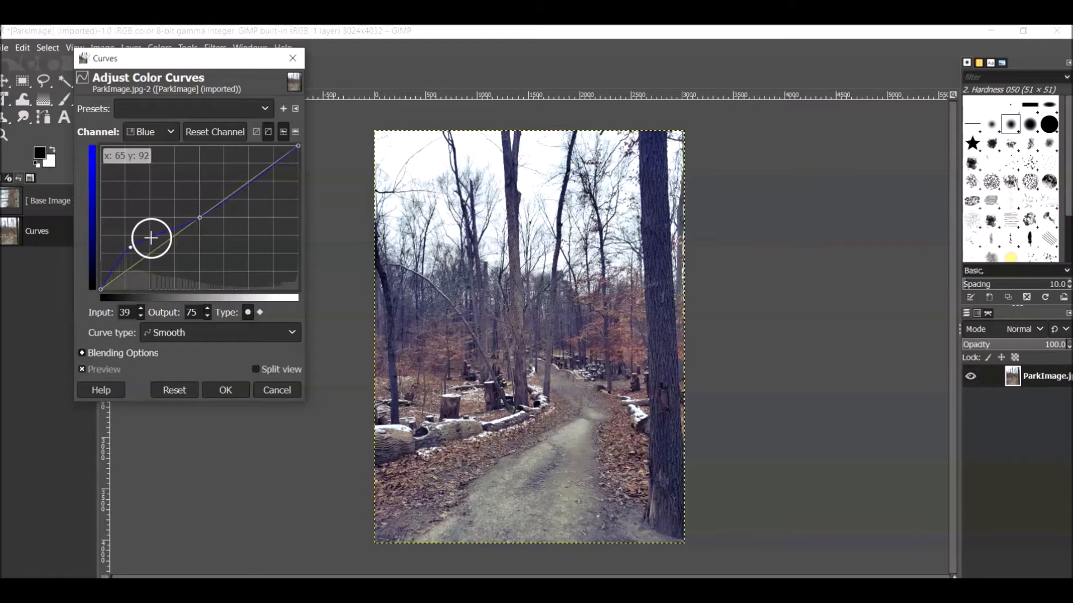
left_click(150, 235)
left_click_drag(151, 236, 152, 240)
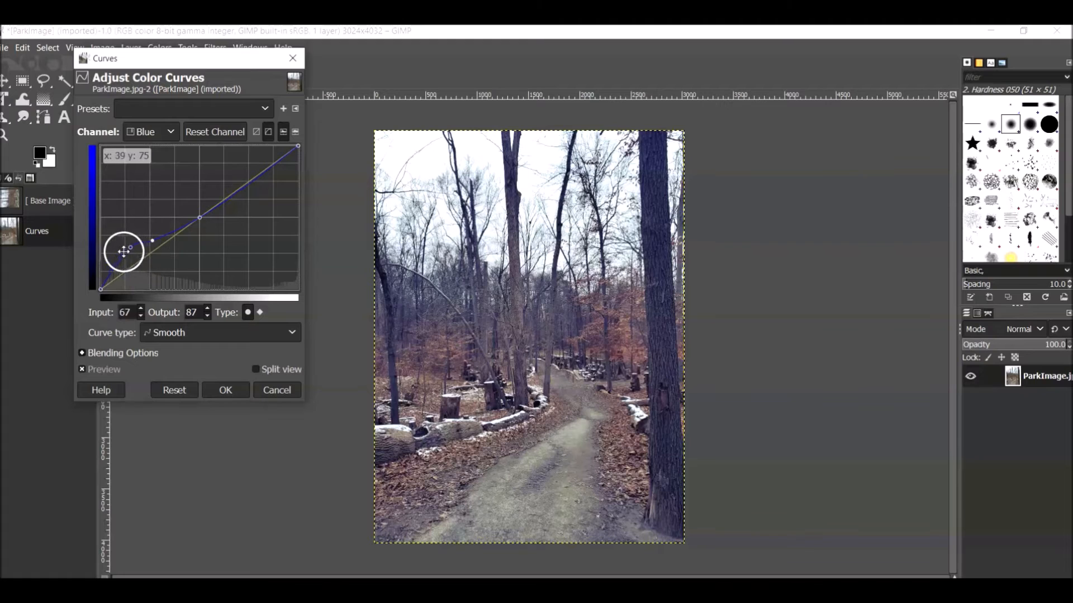
left_click_drag(128, 246, 113, 274)
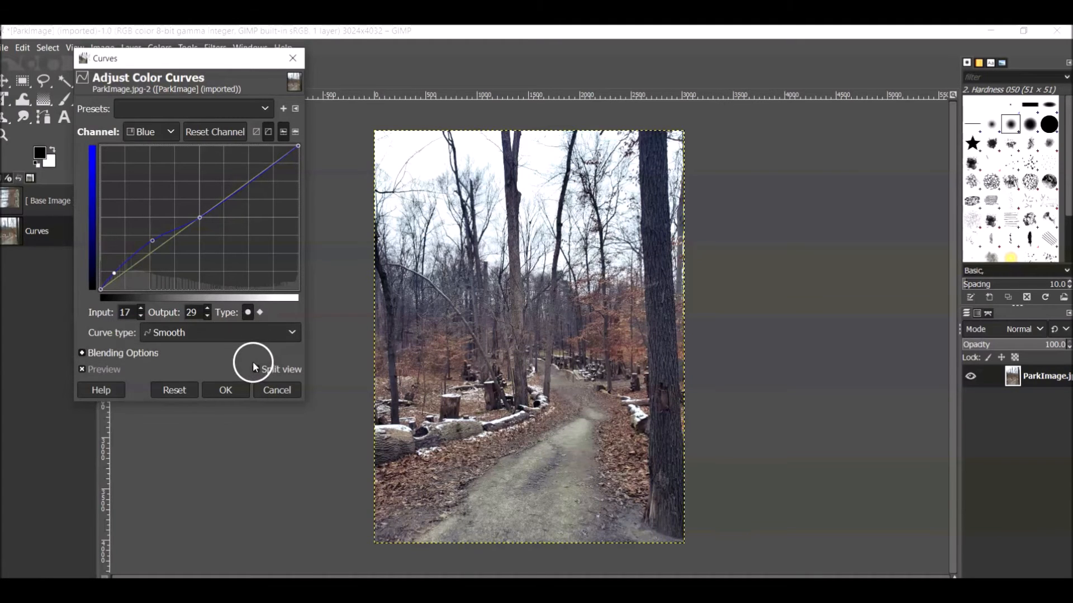
left_click(256, 369)
left_click(256, 371)
- Anchor the Green channel curve at about 95/96 and 160/161, and lower its midtones to about input 137, output 114
left_click(169, 131)
left_click(156, 182)
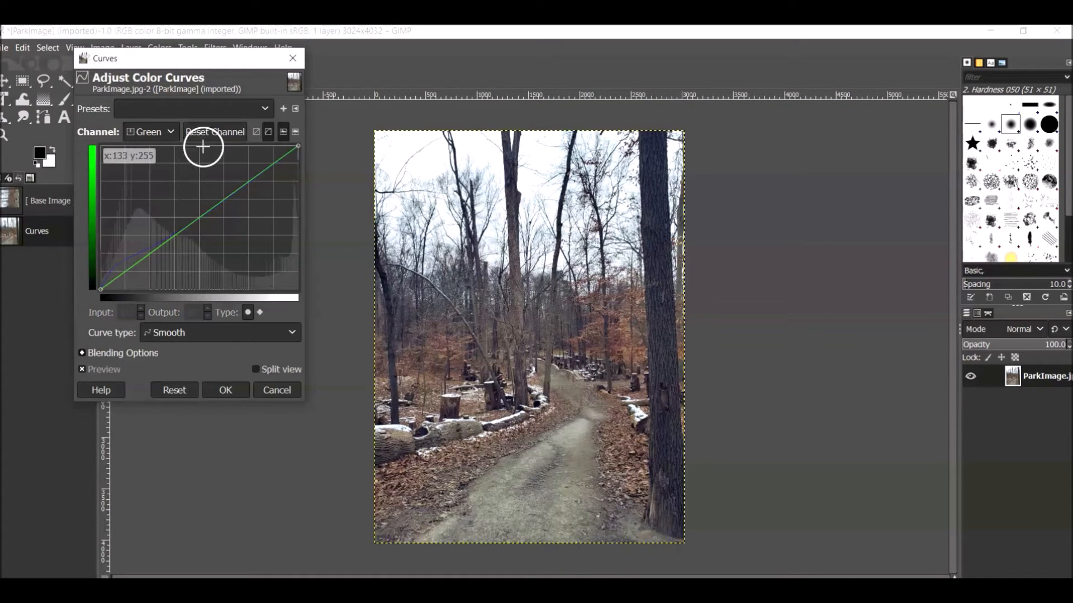
left_click(174, 235)
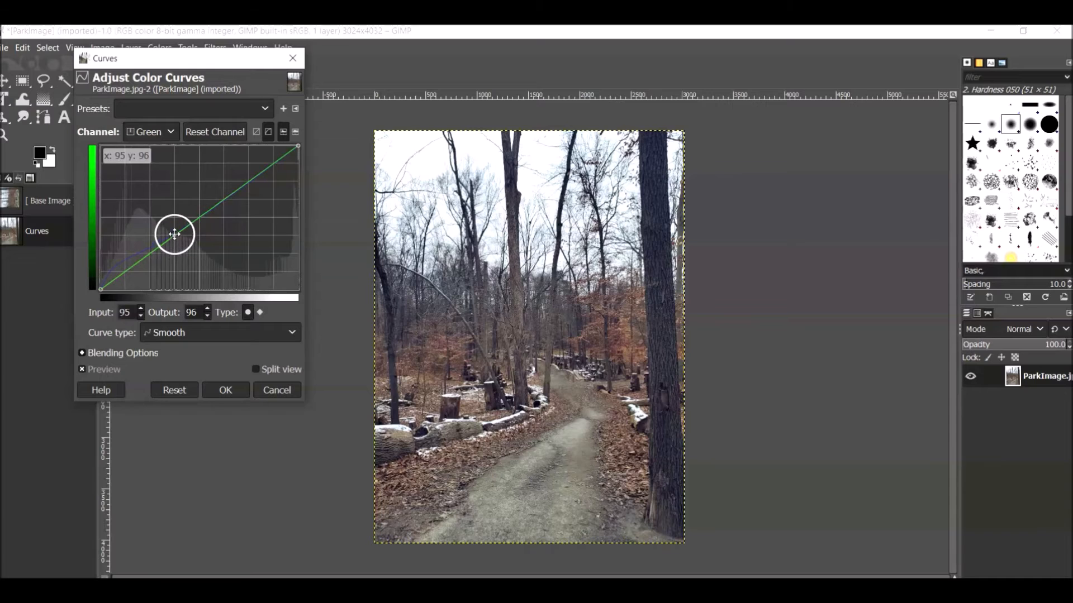
left_click(223, 198)
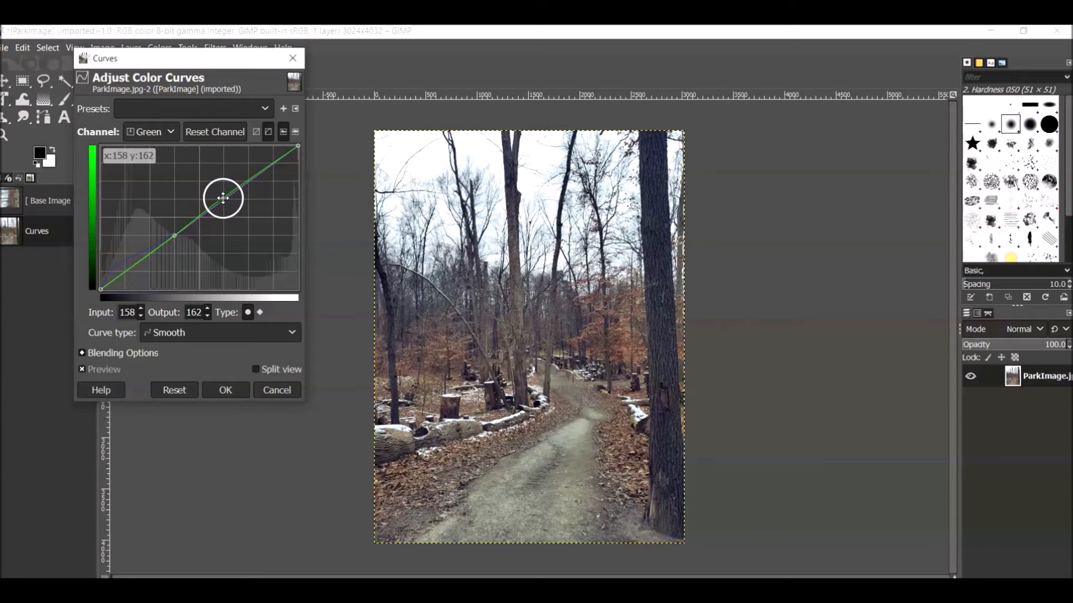
left_click_drag(223, 197, 225, 199)
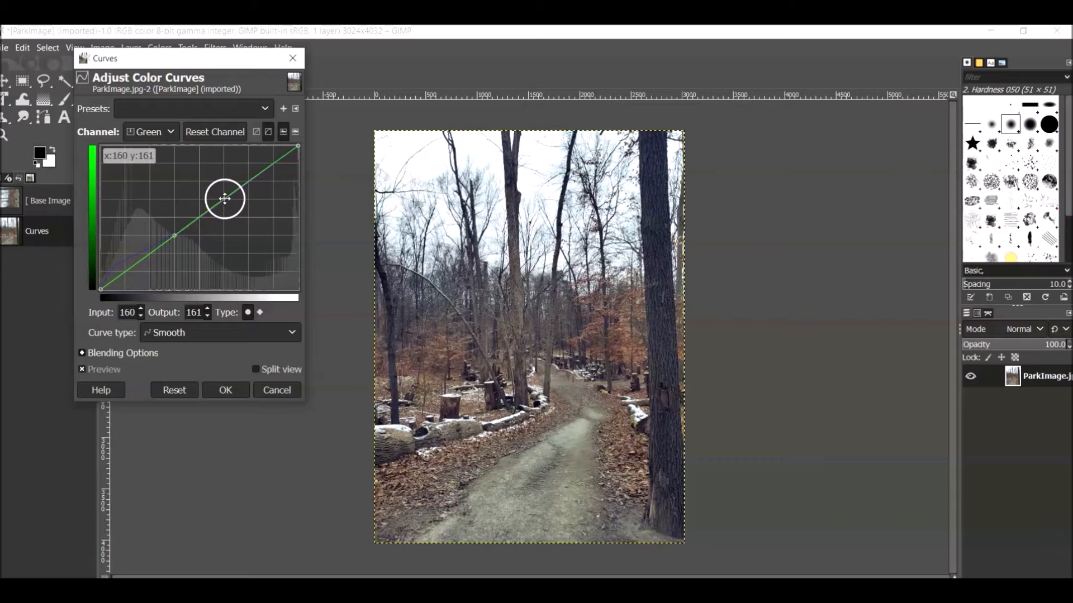
left_click(199, 217)
left_click_drag(200, 217, 206, 225)
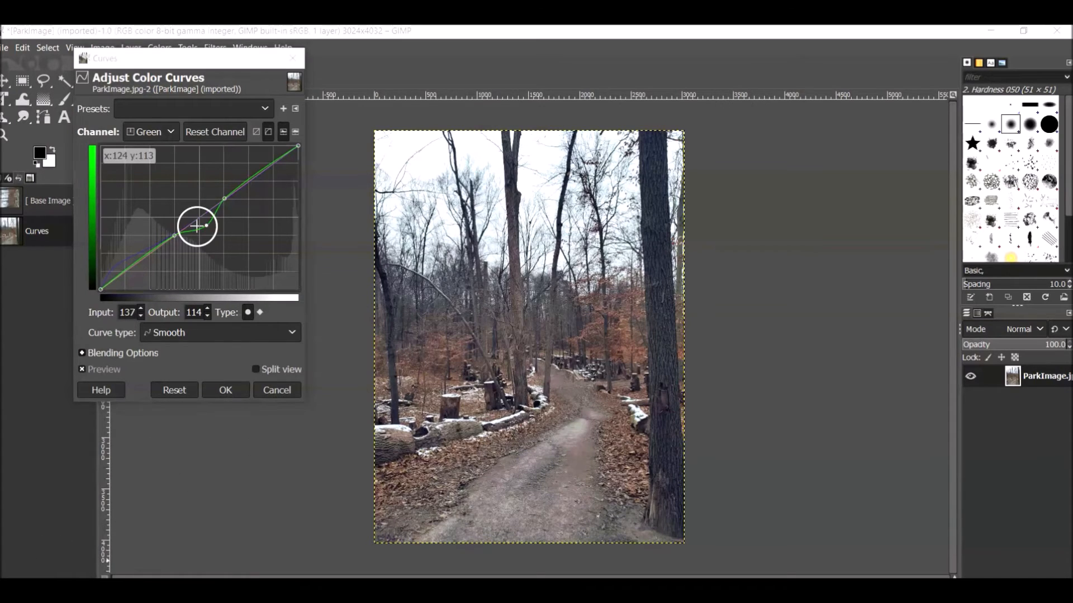
- Switch to the Red channel and anchor its curve at about 97/97 and 162/159
left_click(172, 136)
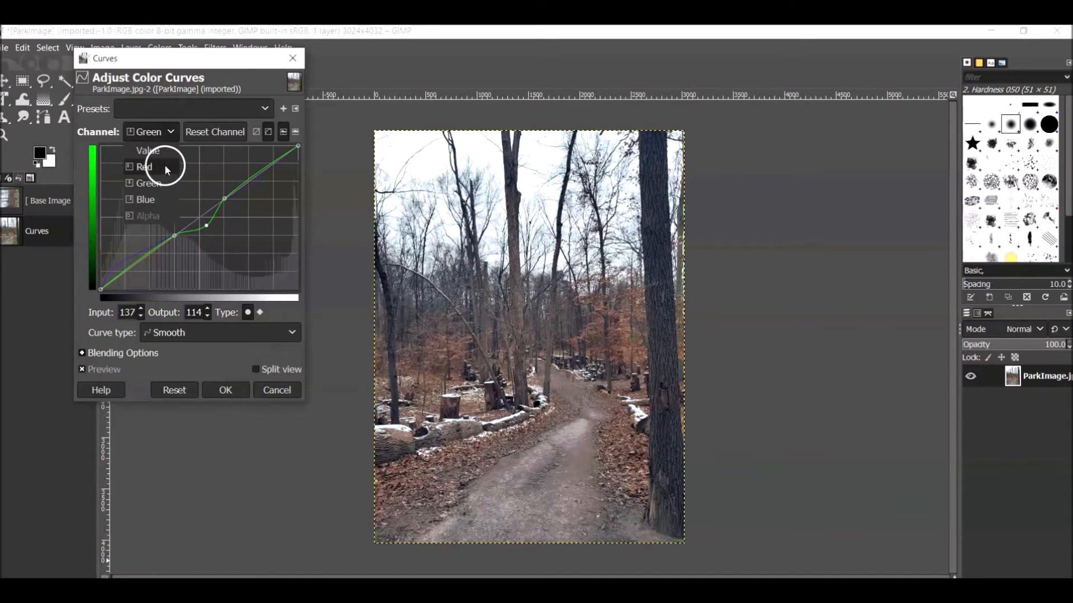
left_click(163, 164)
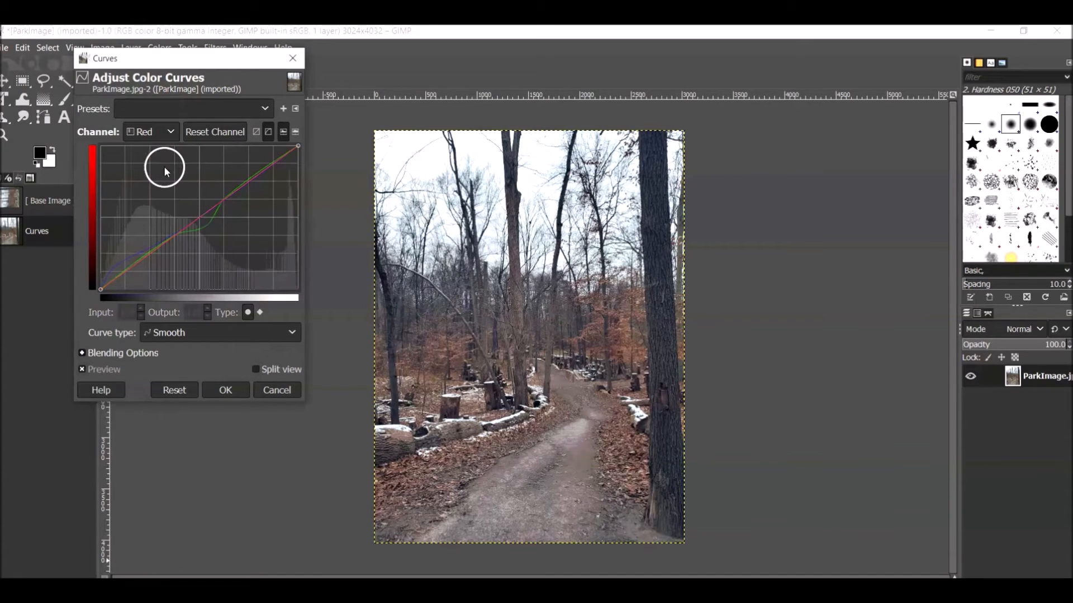
left_click(176, 235)
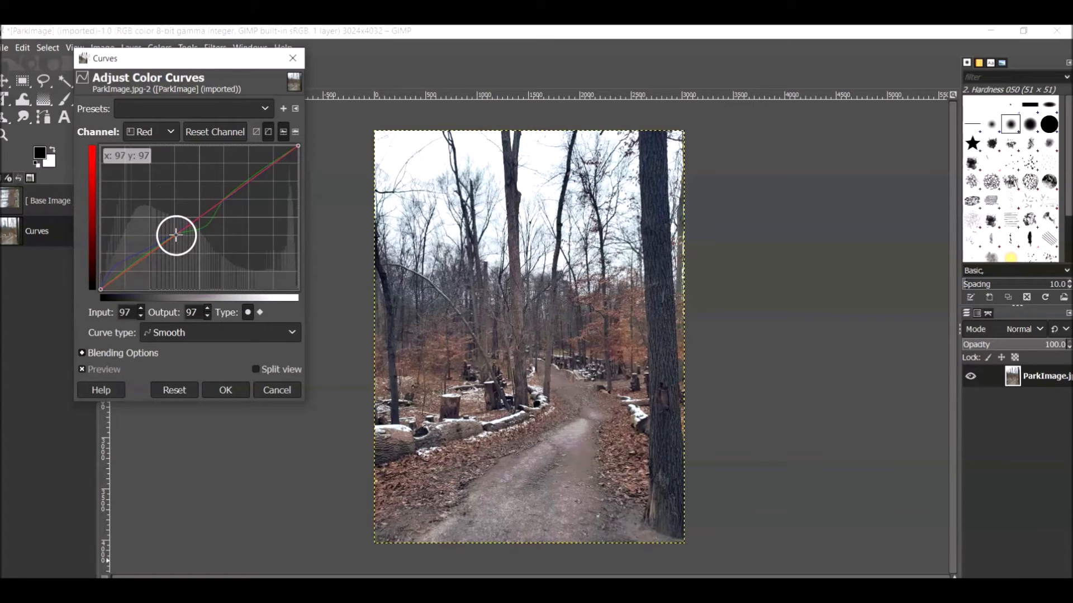
left_click(227, 199)
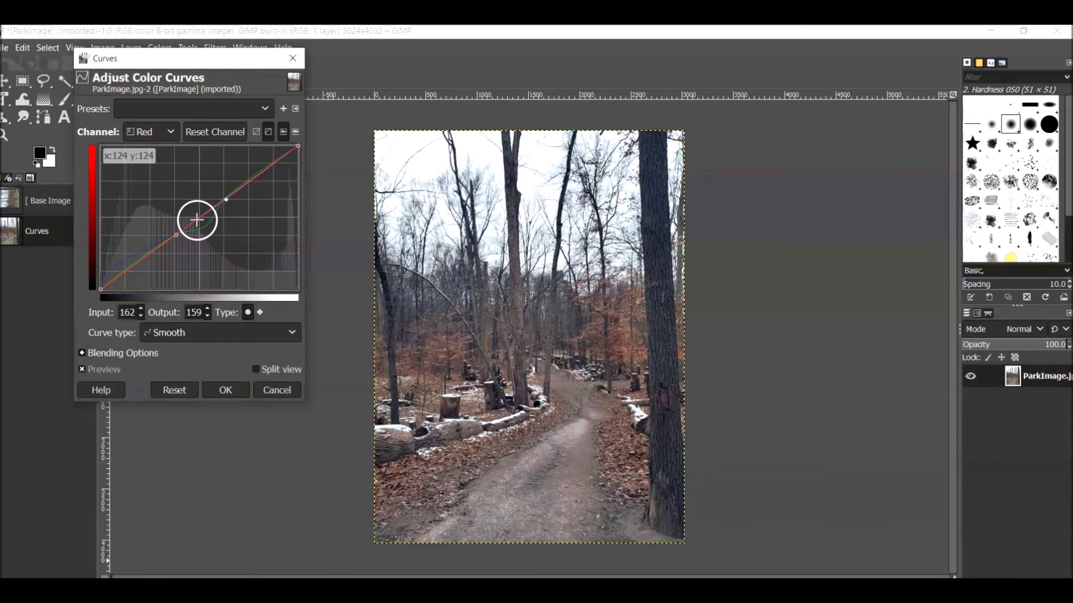
- Try lowering the Red curve's midtones to about input 146, output 94, and compare the effect in split view
left_click_drag(196, 219, 201, 224)
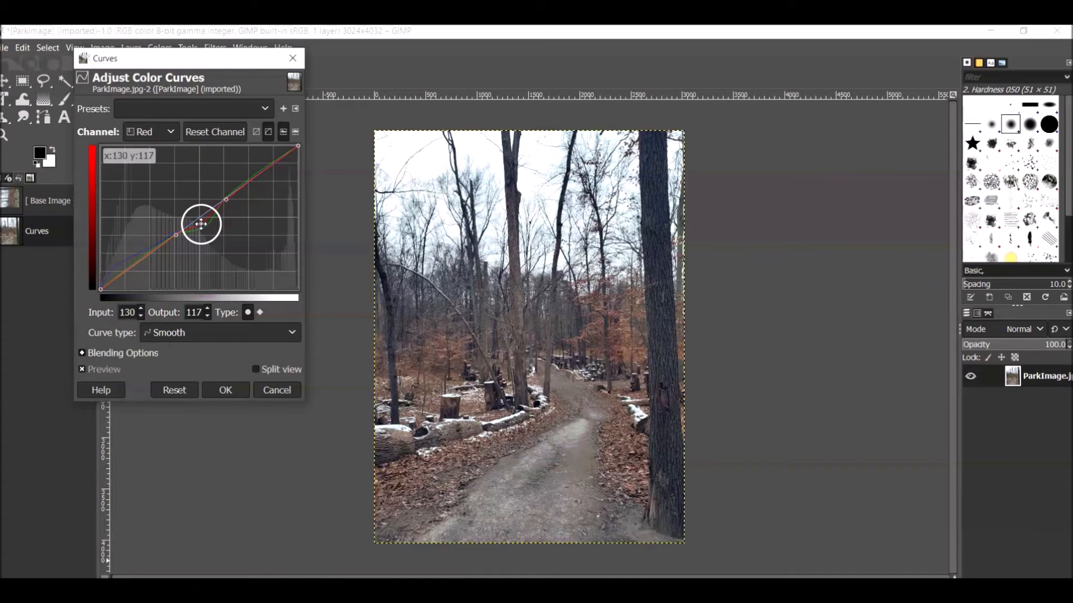
left_click(263, 372)
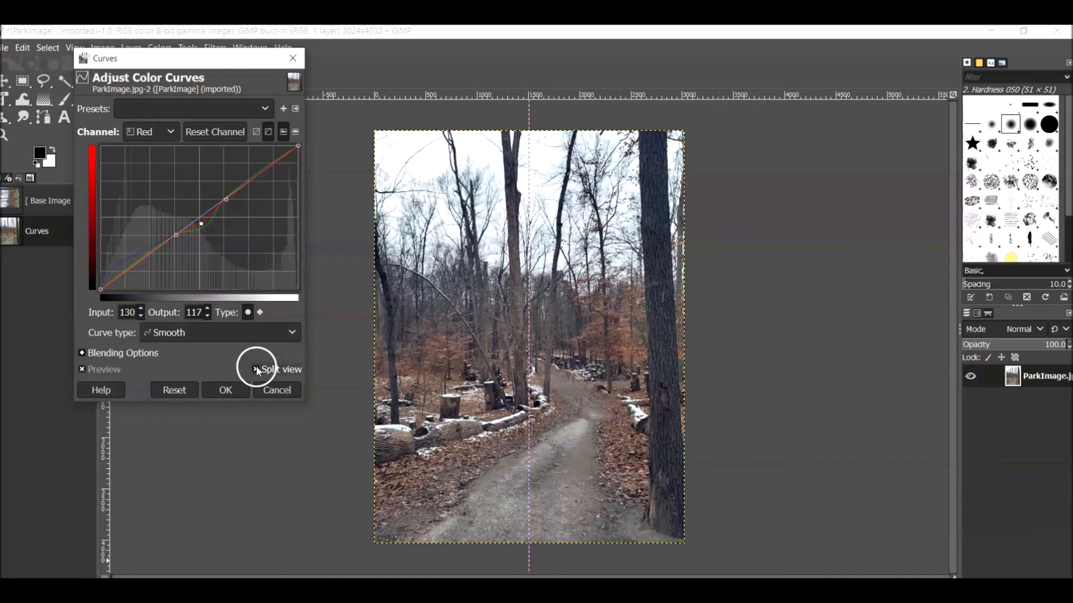
left_click(257, 370)
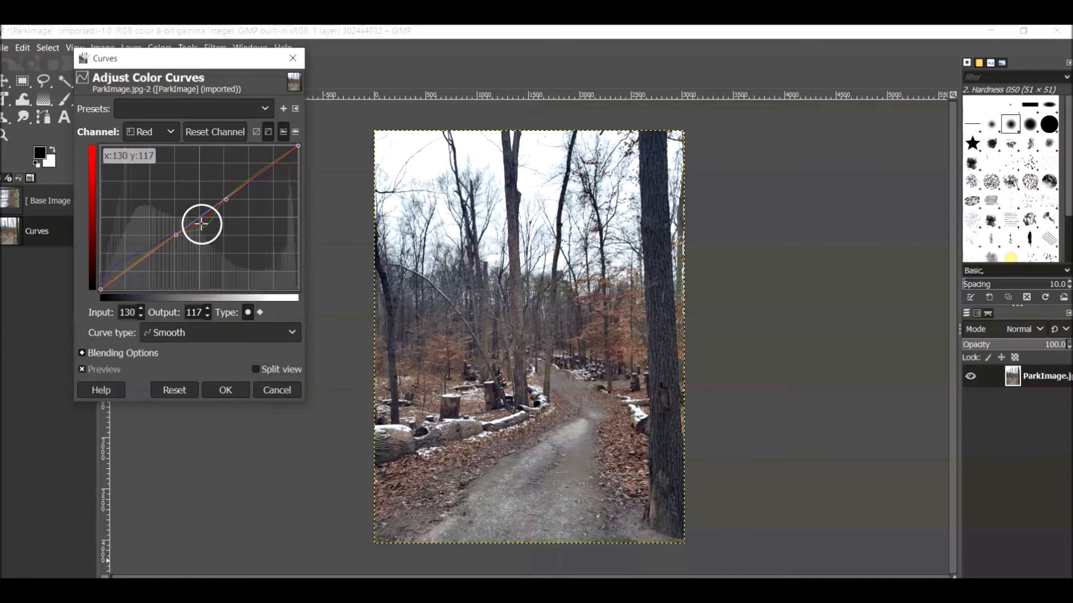
left_click_drag(200, 224, 213, 235)
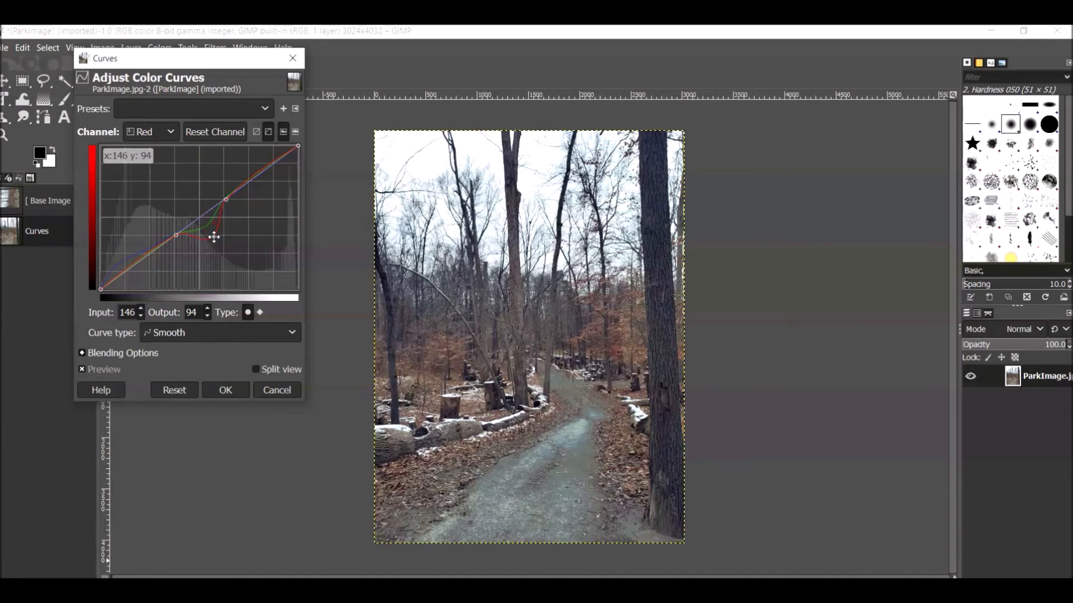
left_click(257, 373)
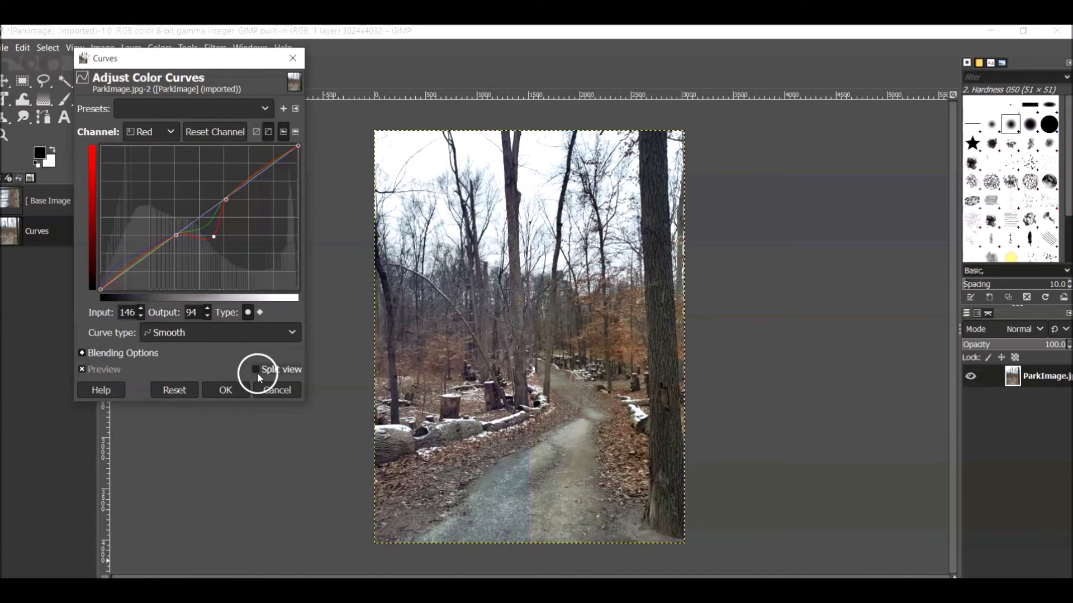
left_click(257, 373)
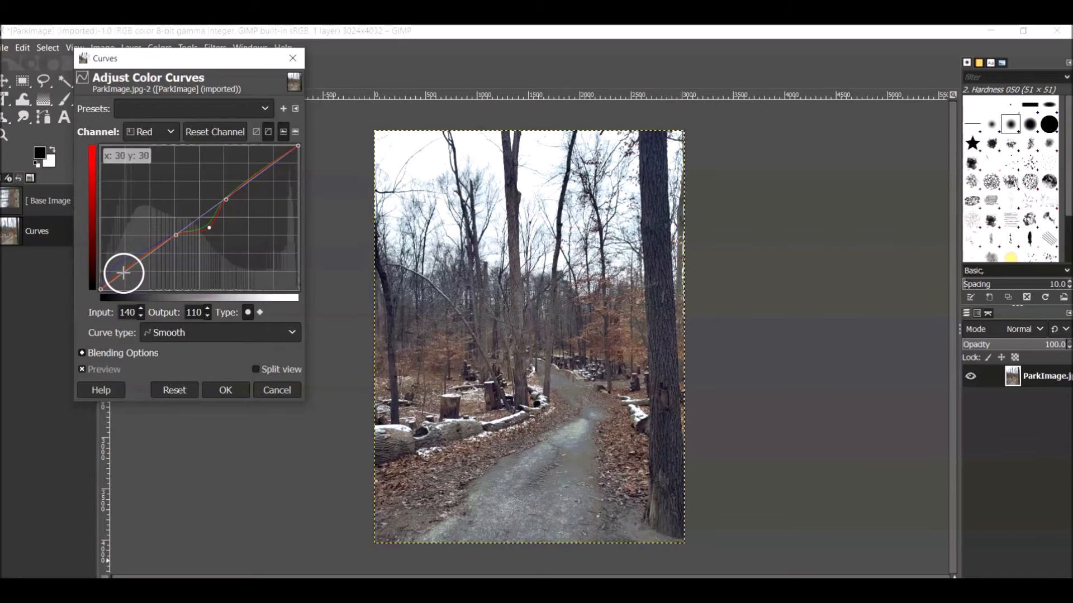
- Shape the Red curve with points at about 51/23, 127/125 and 206/191, and compare the effect in split view
left_click(123, 272)
left_click_drag(123, 272, 142, 282)
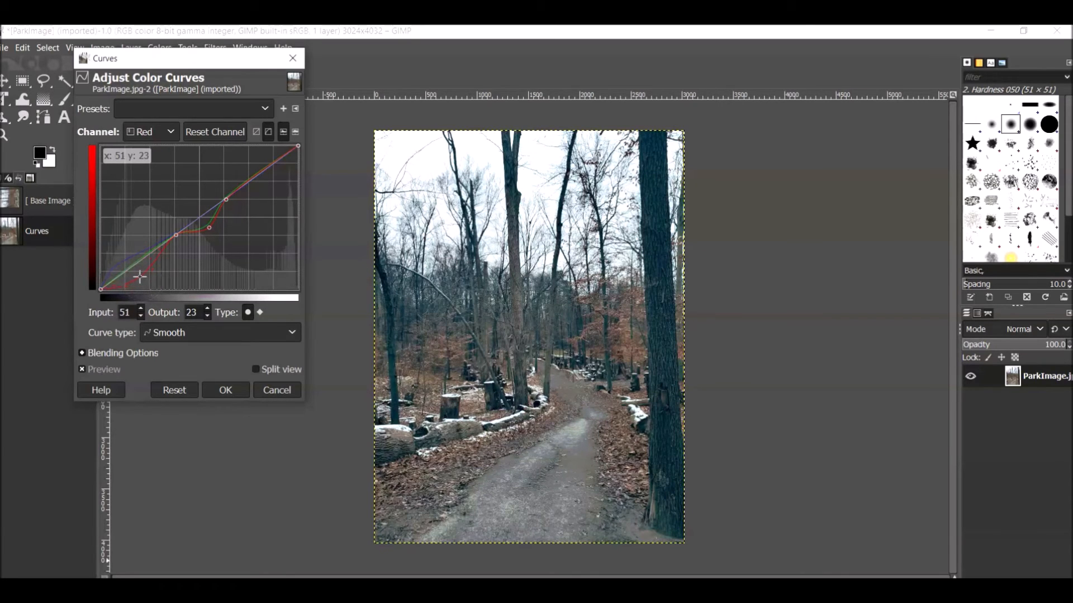
mouse_move(209, 227)
left_mouse_down()
mouse_move(222, 232)
mouse_move(198, 217)
left_mouse_up()
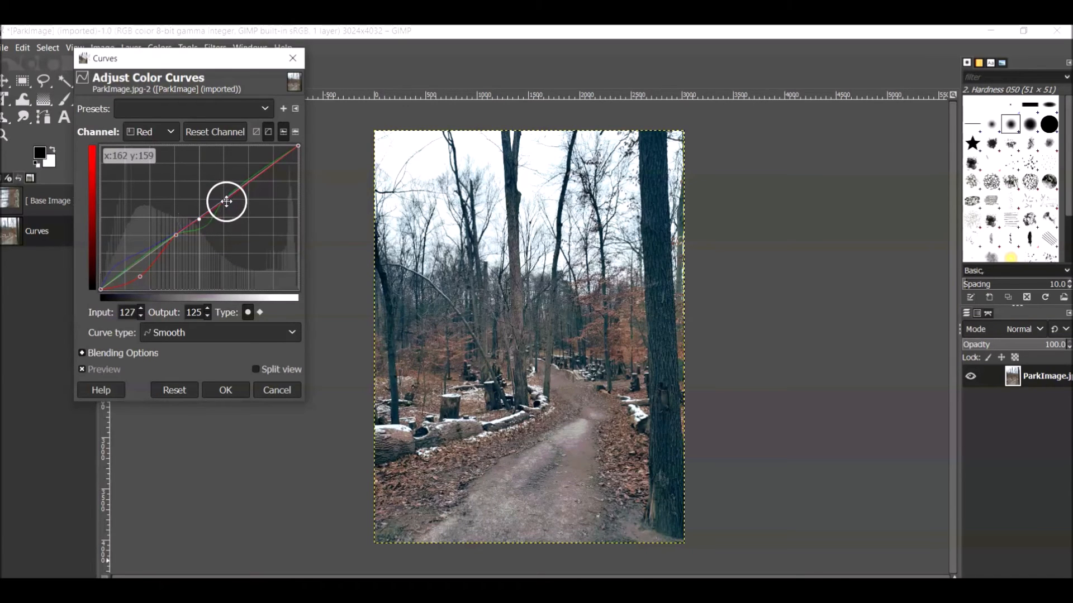
left_click_drag(226, 198, 259, 180)
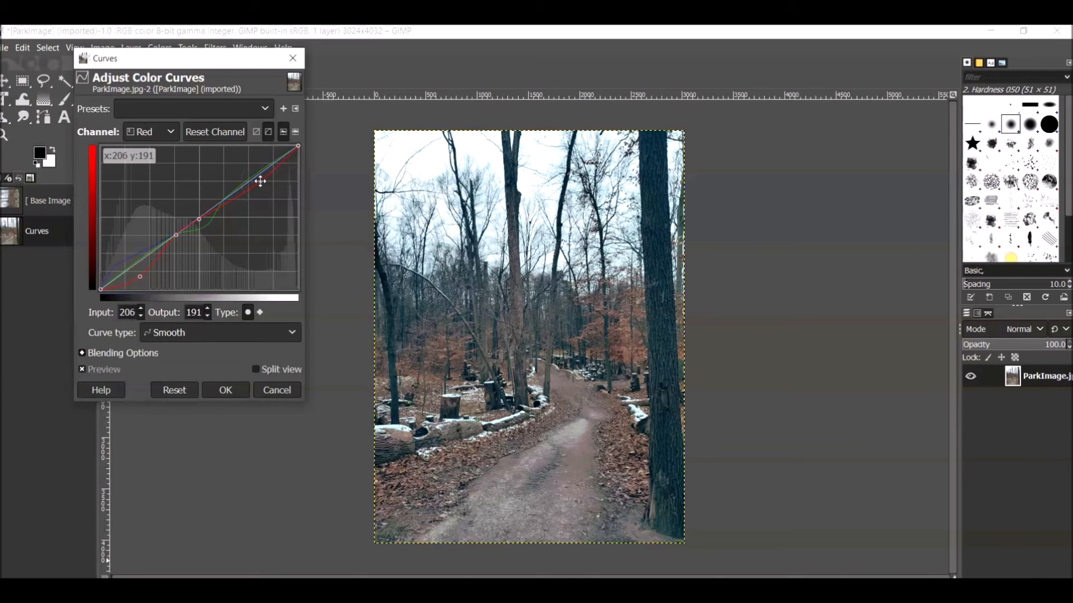
left_click(256, 369)
left_click(256, 369)
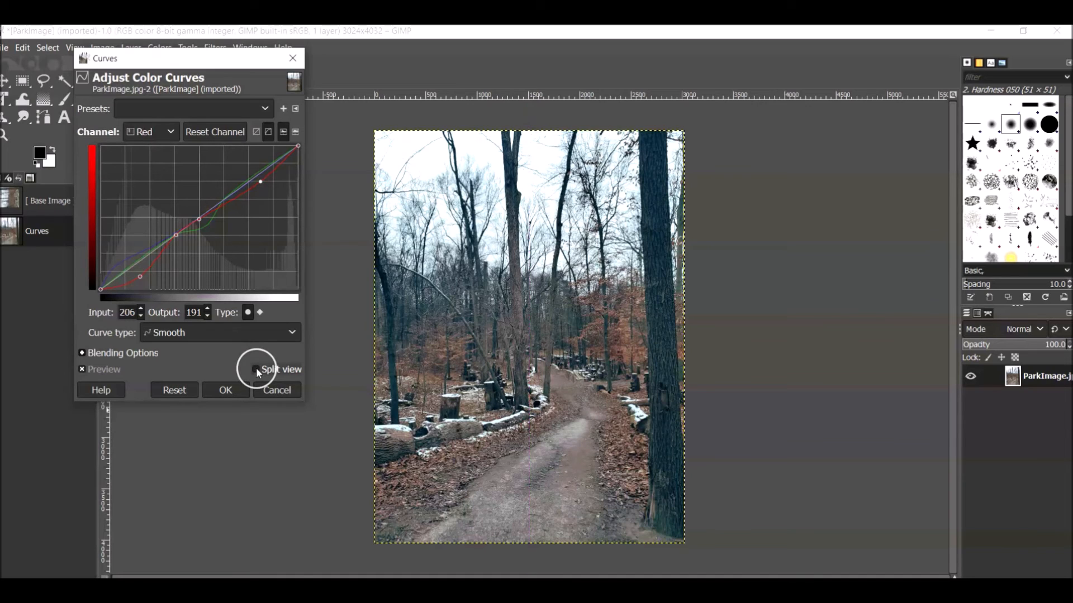
- Apply the Curves adjustment and open the Brightness-Contrast adjustment for the photo
left_click(232, 390)
left_click(159, 47)
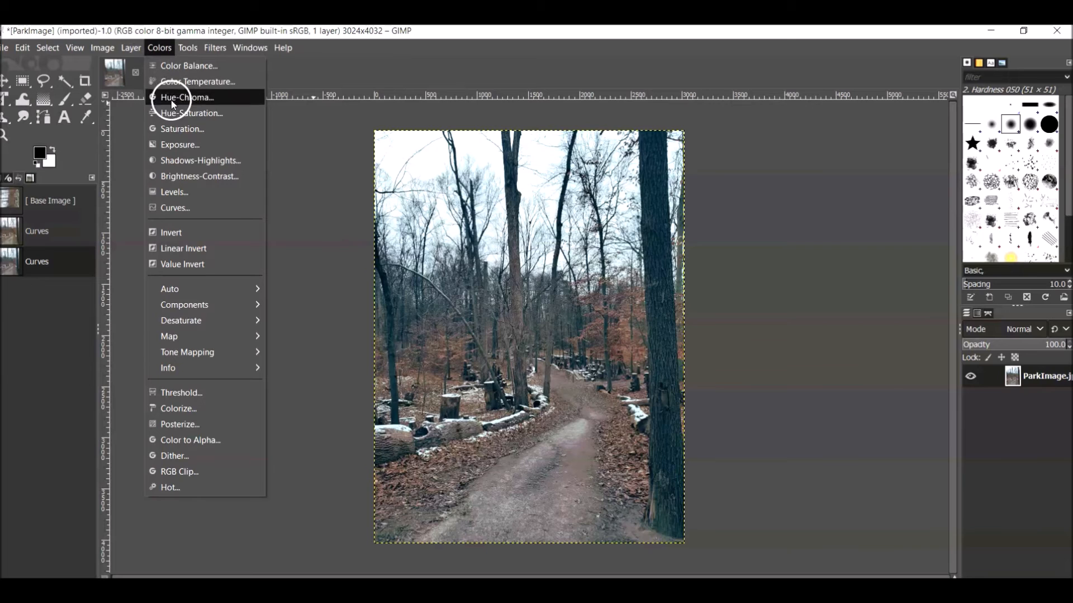
left_click(167, 175)
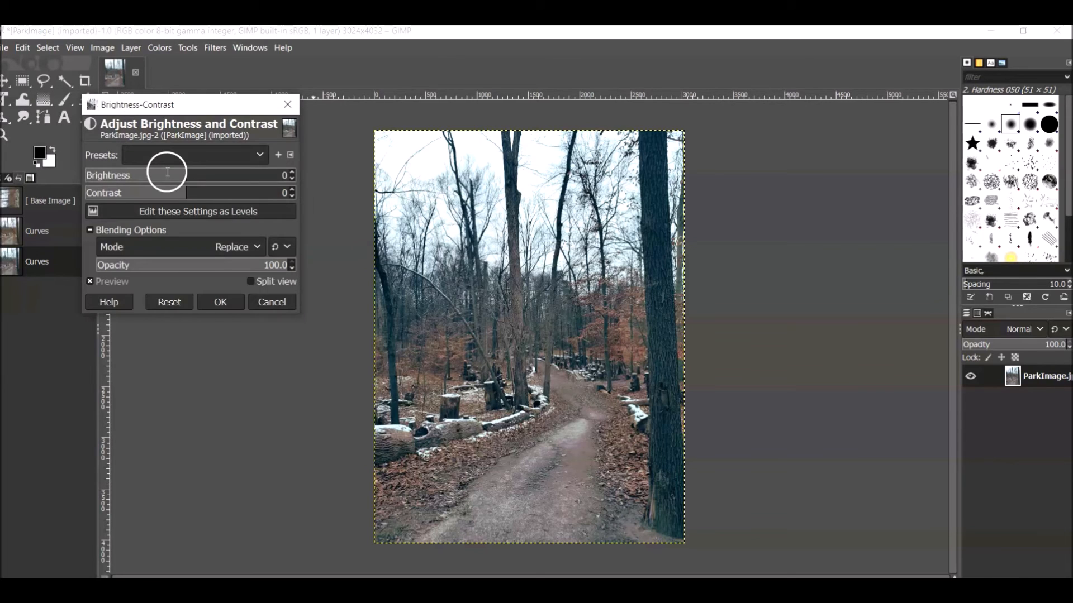
- Try brightness values of 107 and about -94 on the photo, and reset the adjustment
left_click(272, 175)
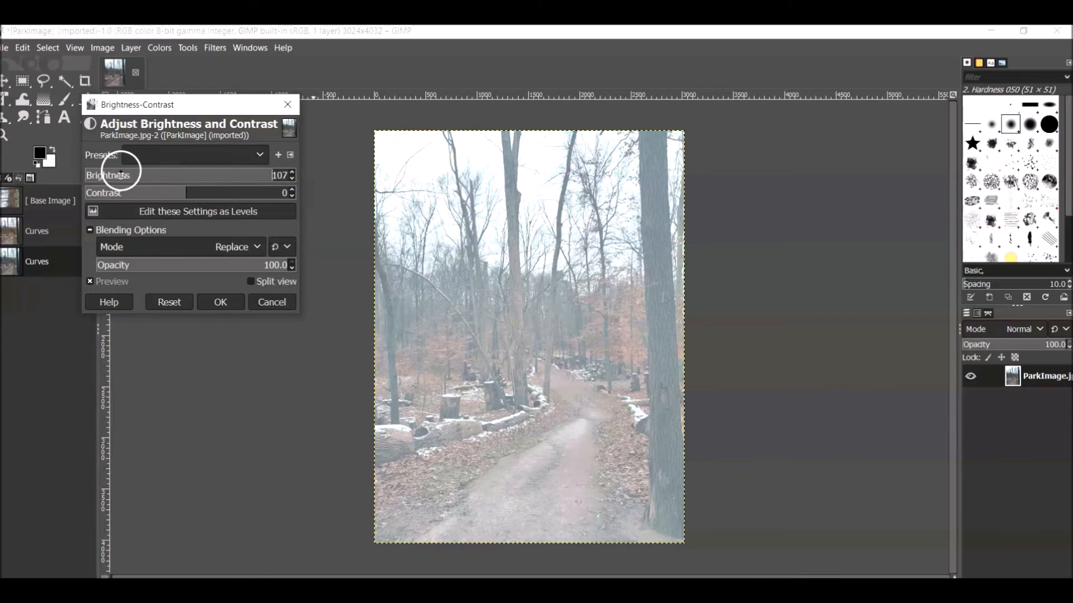
left_click(111, 173)
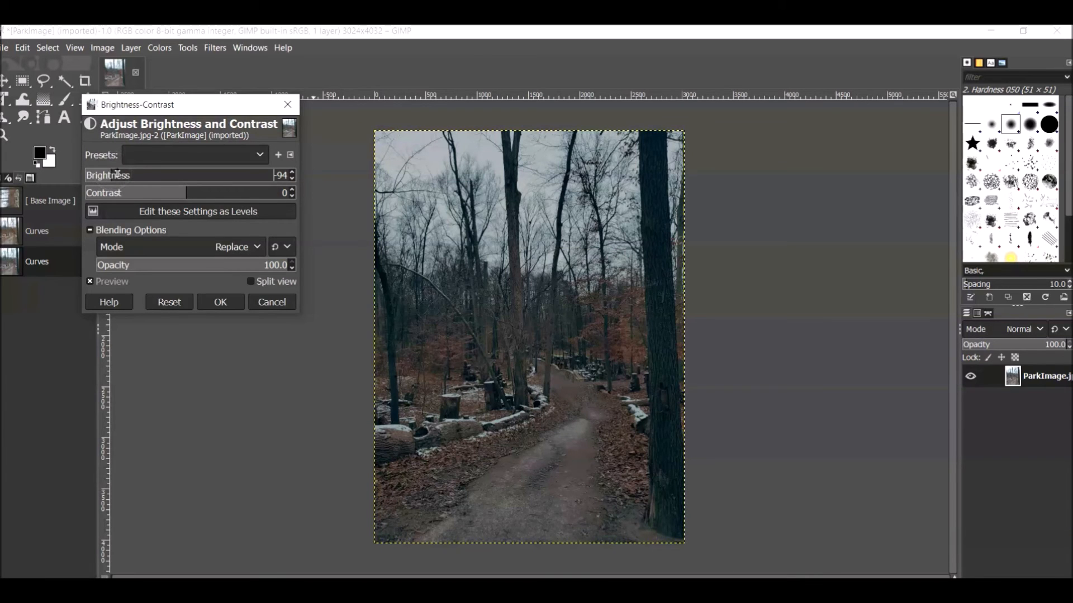
left_click(211, 234)
left_click(176, 300)
- Try contrast values of about 90 and -83 on the photo, and reset the adjustment
left_click_drag(190, 196, 259, 192)
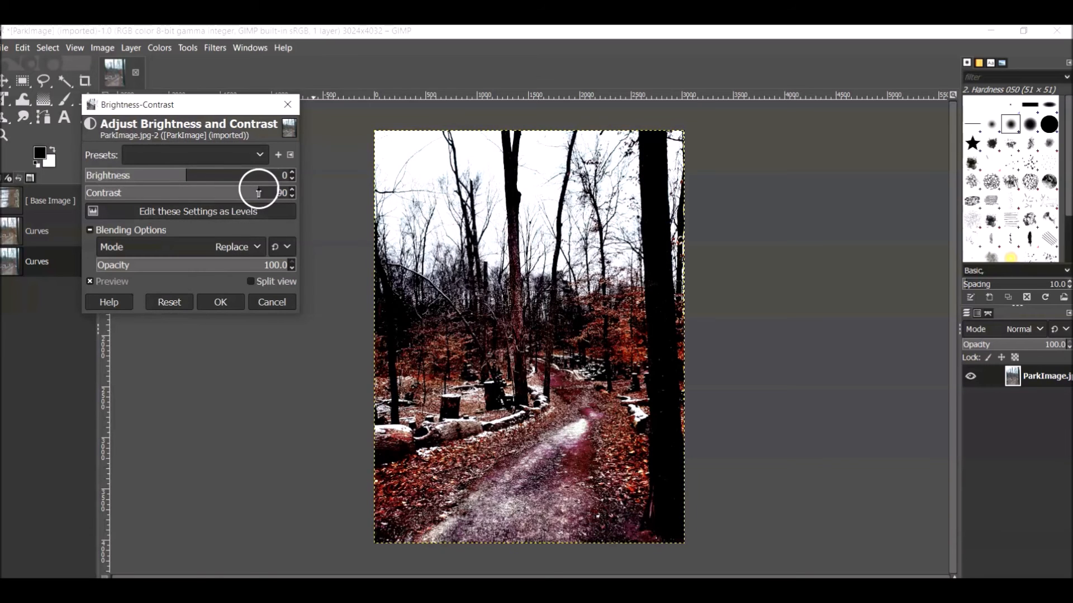
left_click(121, 193)
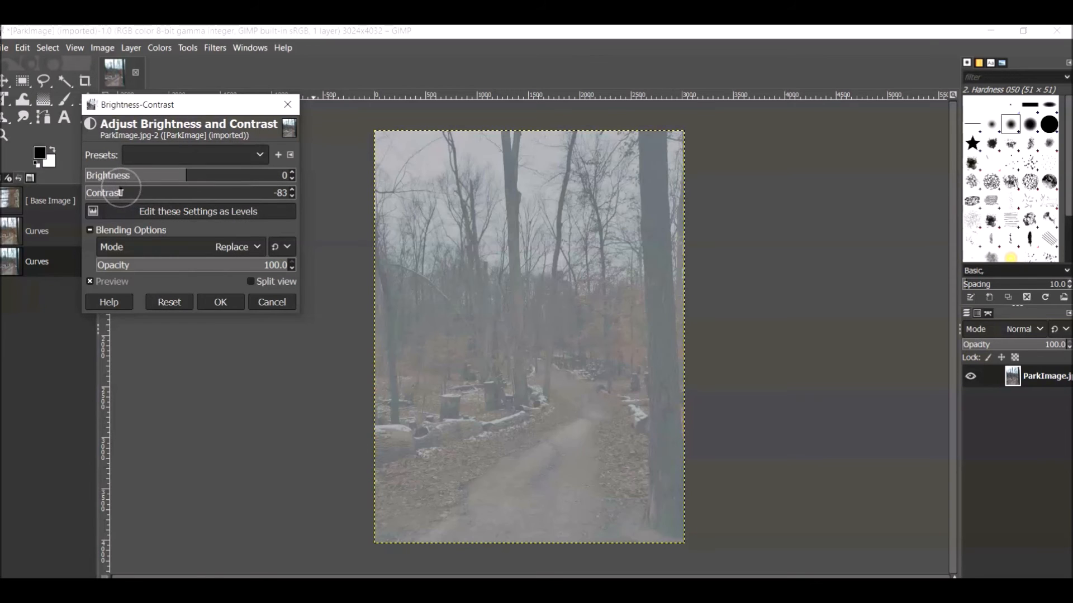
left_click(166, 304)
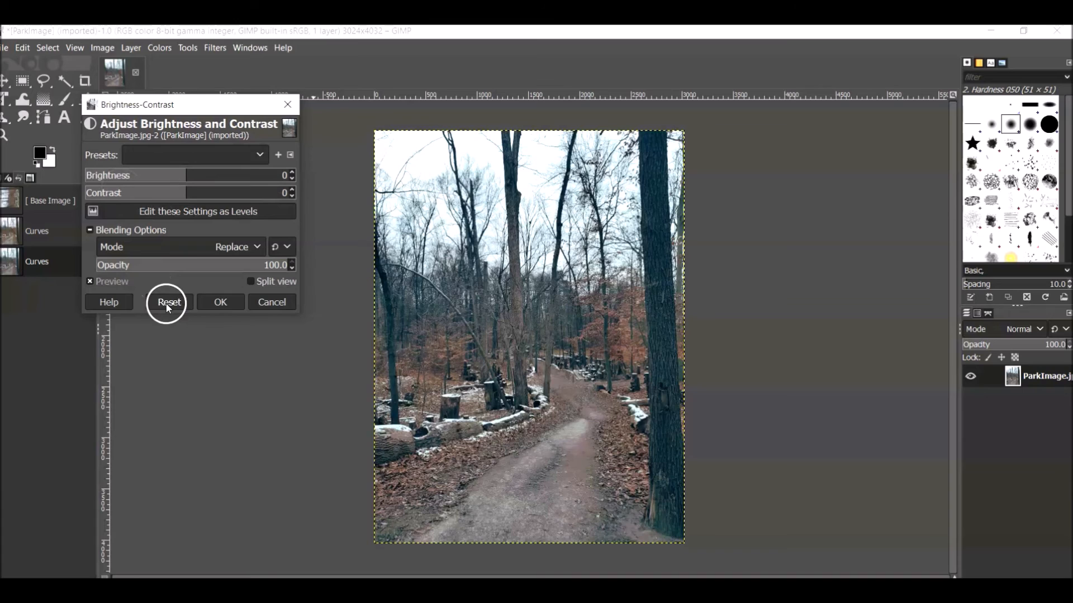
- Set the contrast to 16, compare the effect in split view, and raise the brightness to 15
left_click(194, 192)
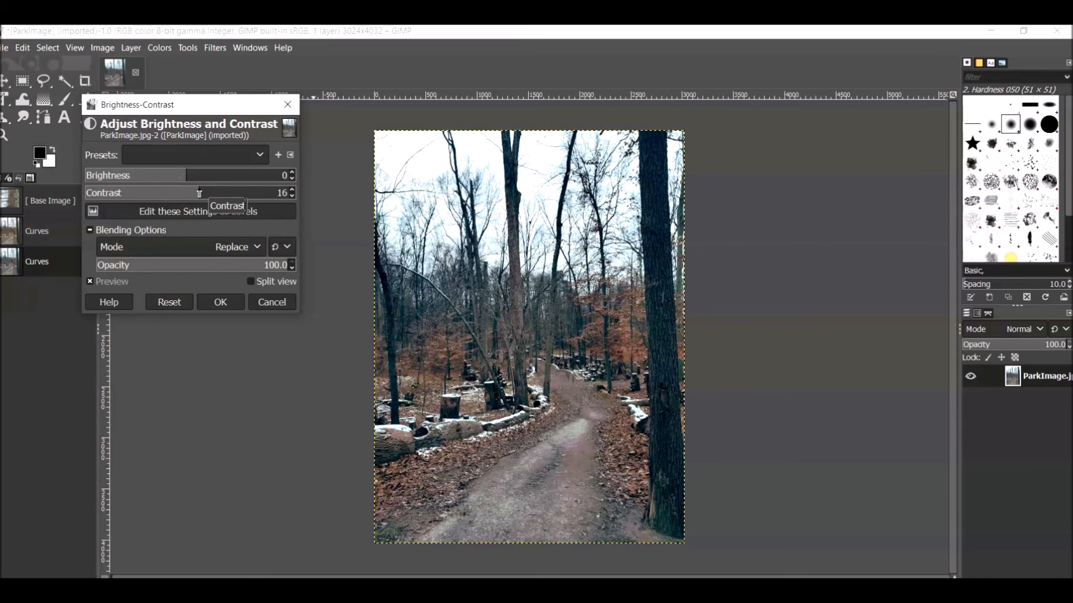
left_click(198, 193)
left_click(239, 274)
left_click(251, 281)
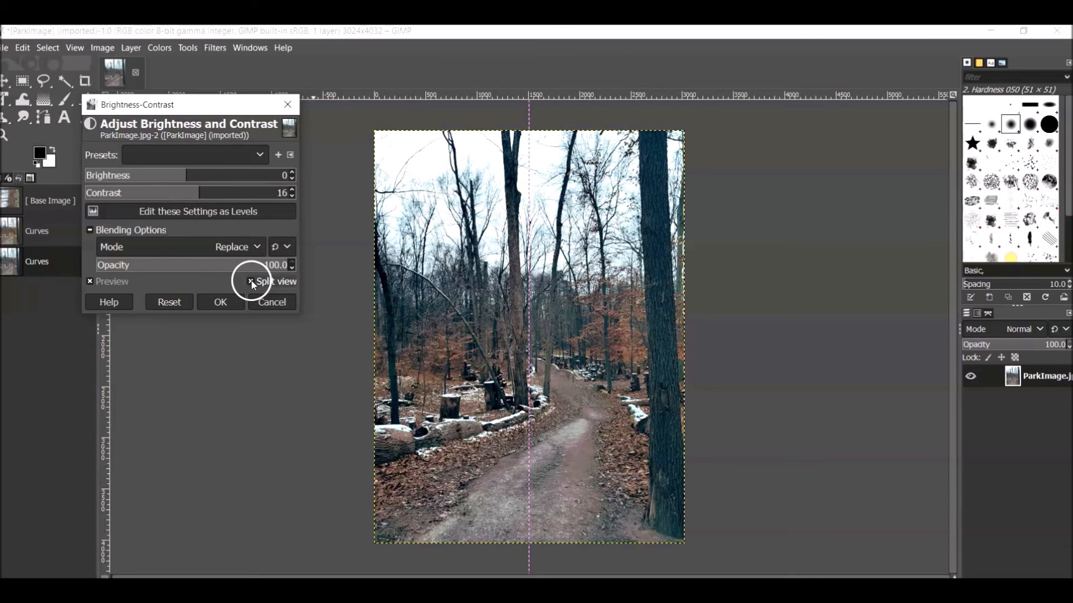
left_click(251, 282)
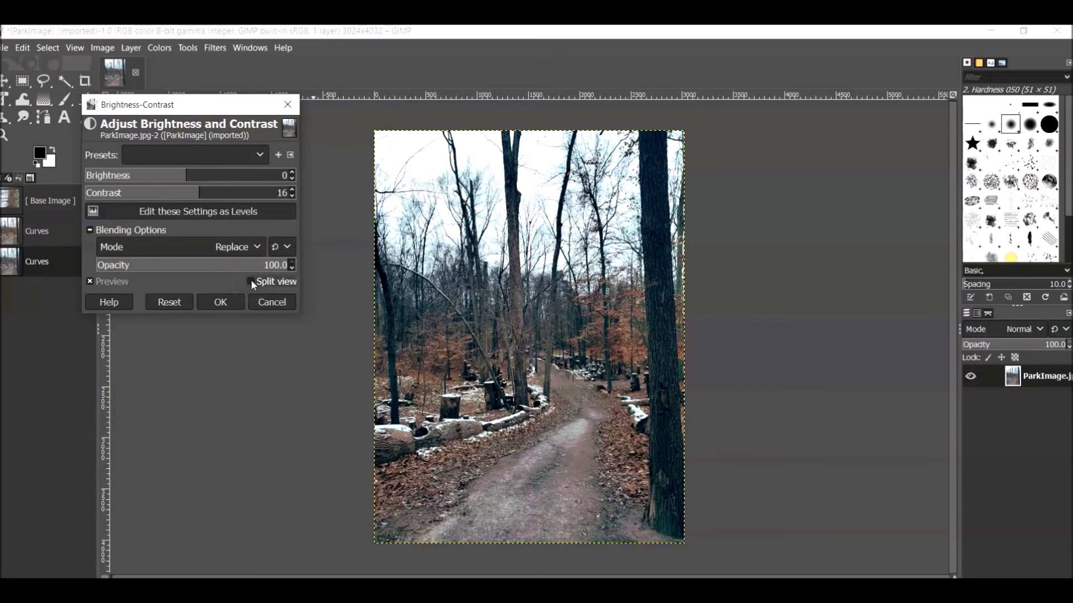
left_click(202, 193)
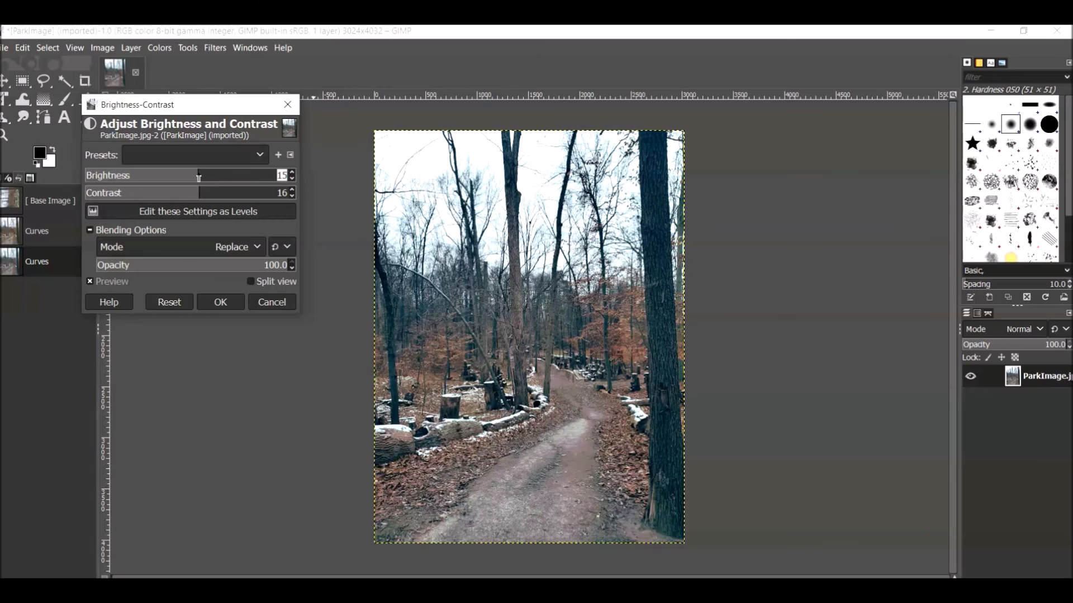
- Lower the contrast to 11 and the brightness to 12, compare the effect in split view, and apply the adjustment
left_click(292, 196)
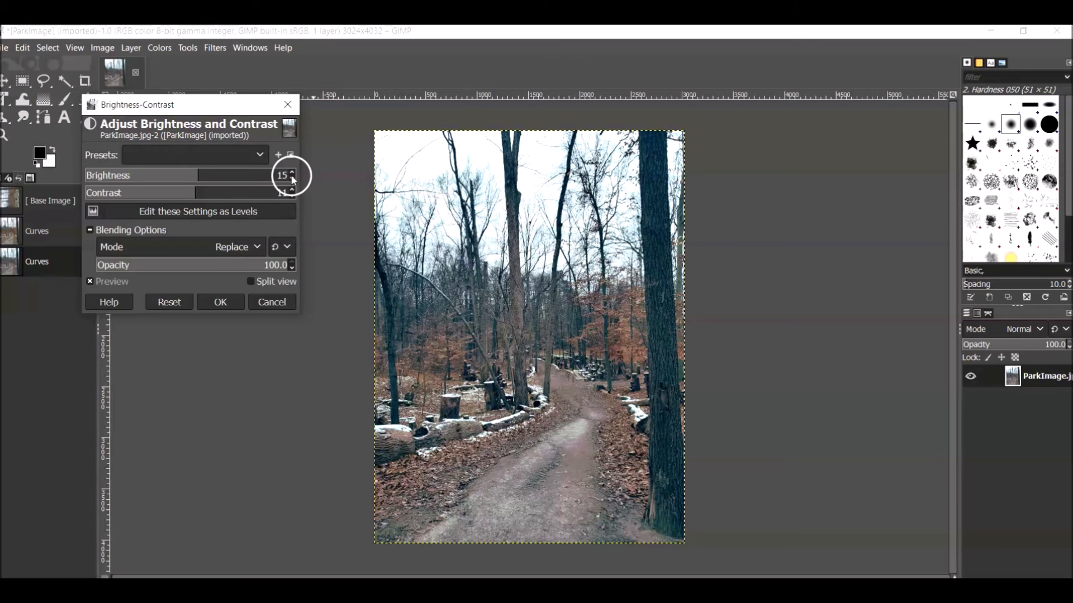
left_click(293, 178)
left_click(292, 178)
left_click(293, 178)
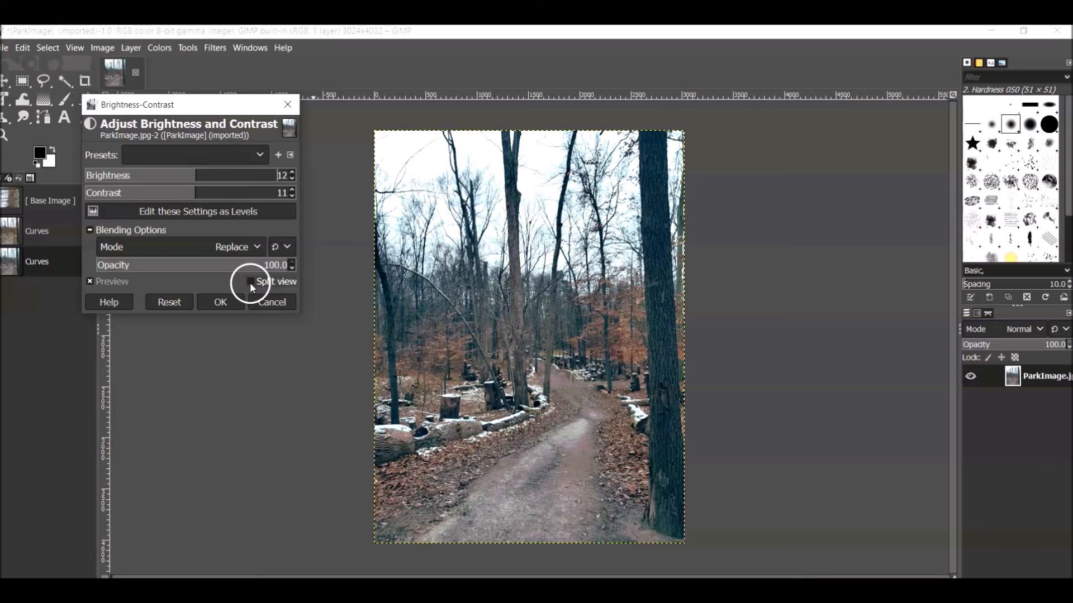
left_click(250, 282)
left_click(250, 282)
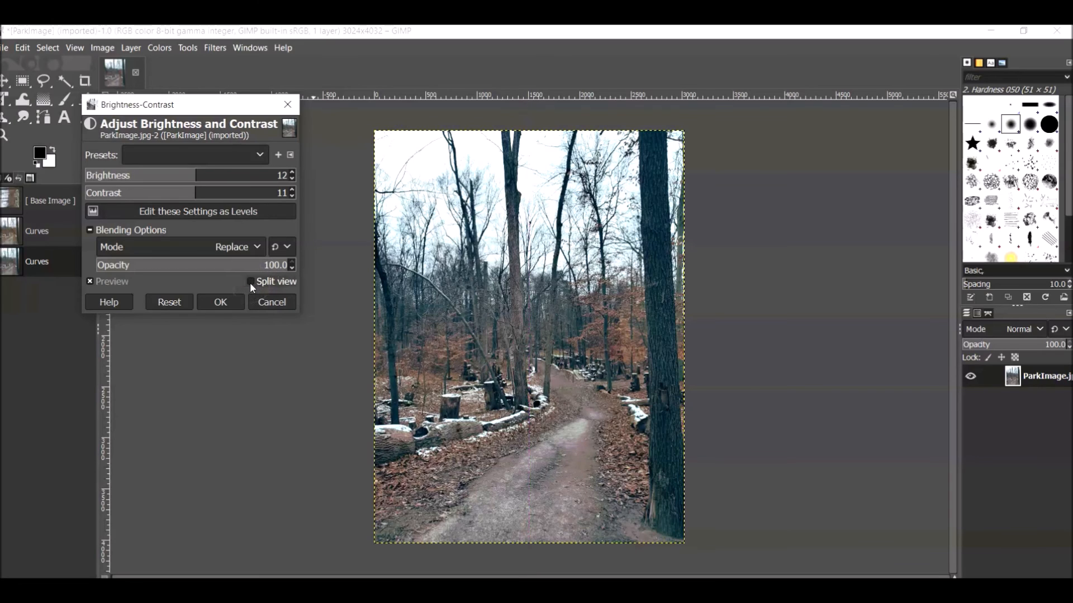
left_click(232, 303)
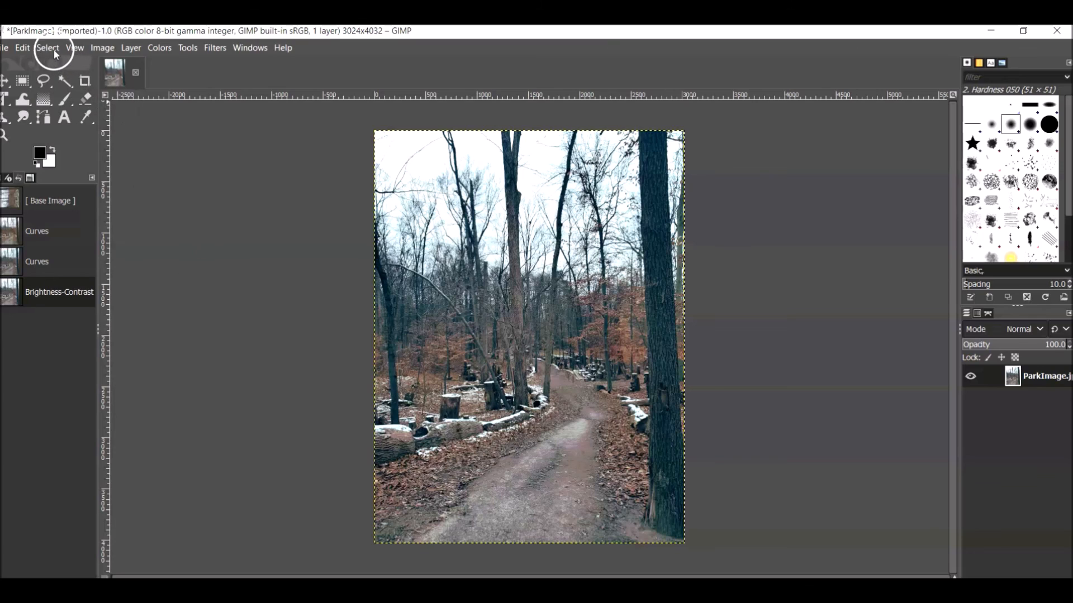
- Export the edited photo to the Desktop folder as ParkImageEdit2.jpg with JPEG quality 95
left_click(4, 50)
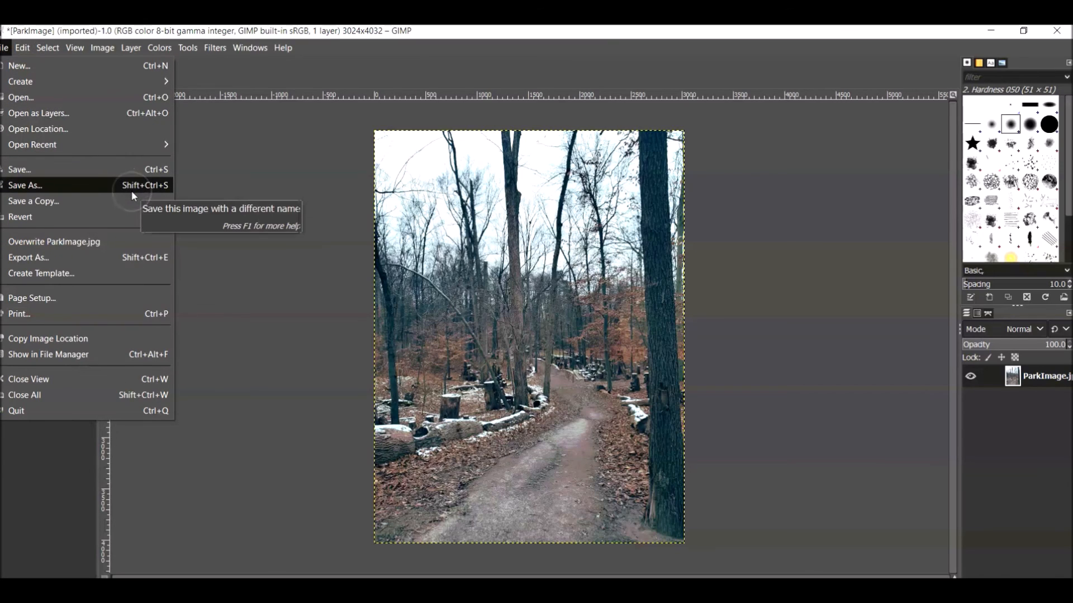
left_click(133, 258)
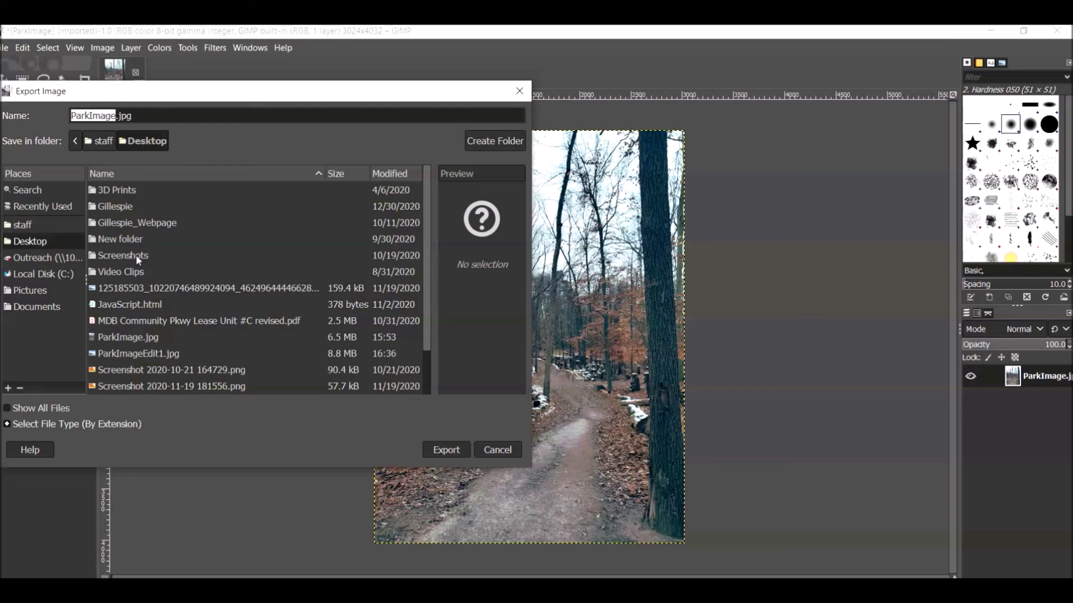
key("Right")
type("Edit")
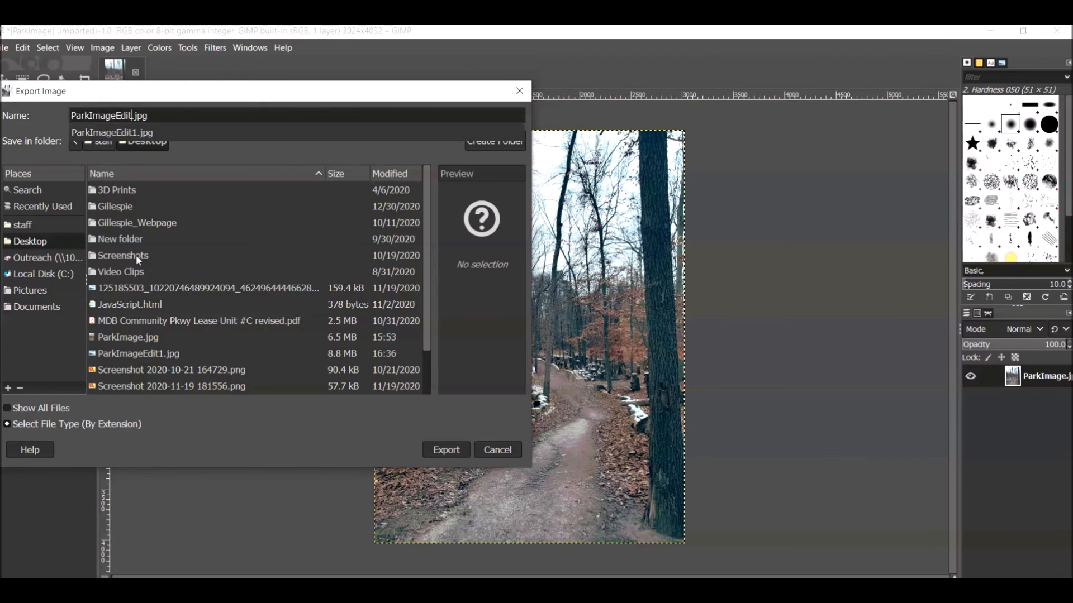
type("2")
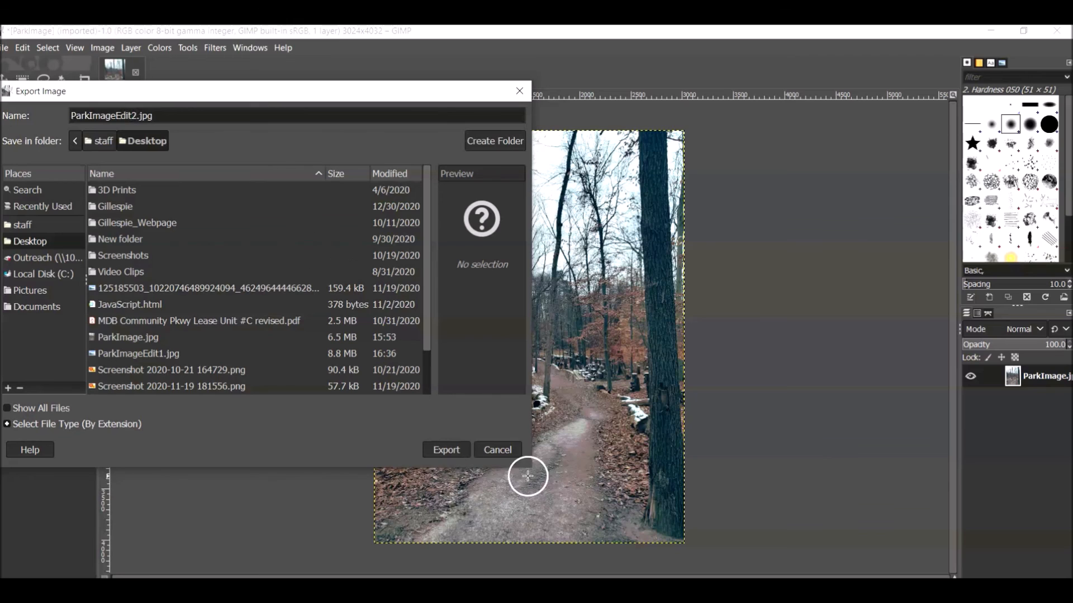
left_click(455, 450)
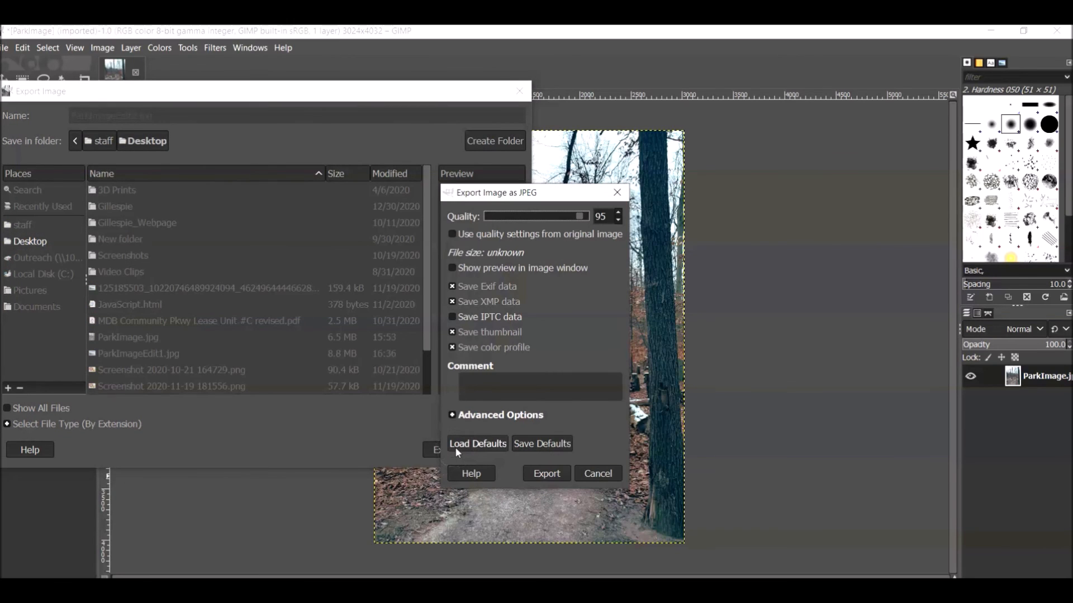
left_click(561, 472)
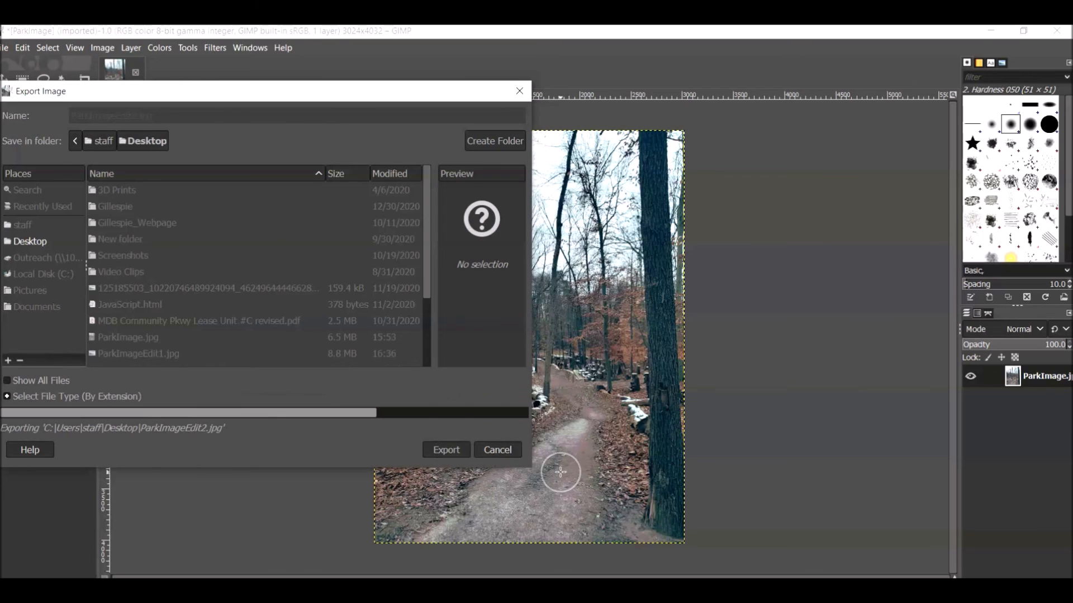